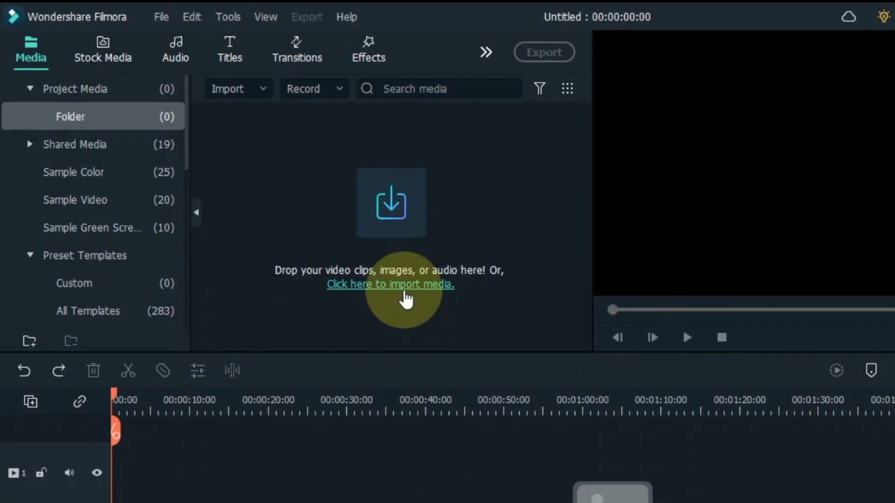
Step: Import the Facebook, Instagram, Twitter, WhatsApp and YouTube MP4s into the project media
{"action": "left_click", "coordinate": [298, 180]}
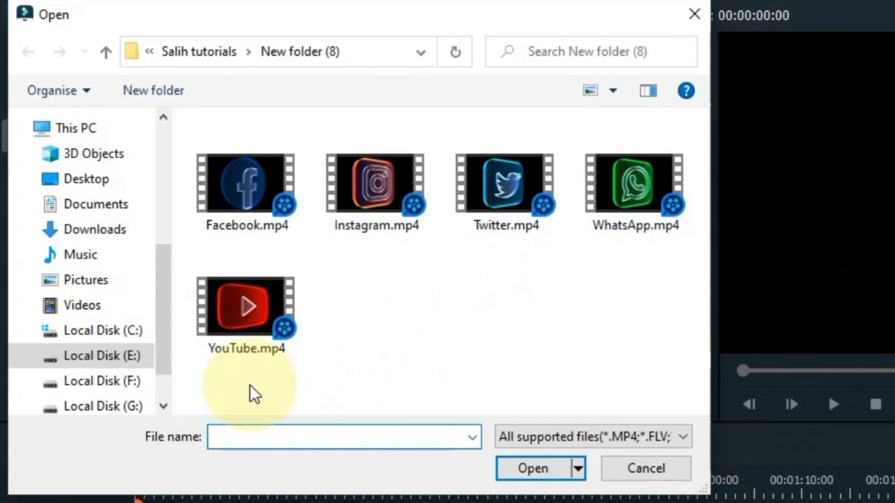
{"action": "left_click_drag", "start_coordinate": [192, 386], "coordinate": [632, 201]}
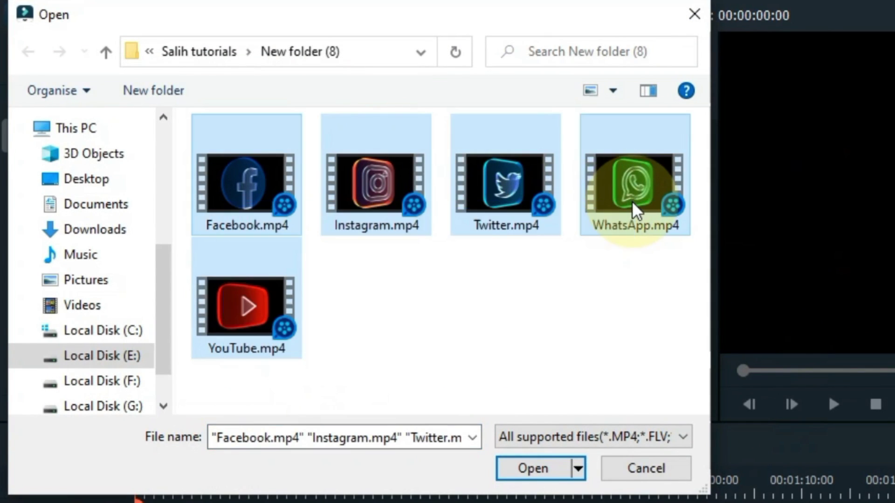
{"action": "left_click", "coordinate": [530, 468]}
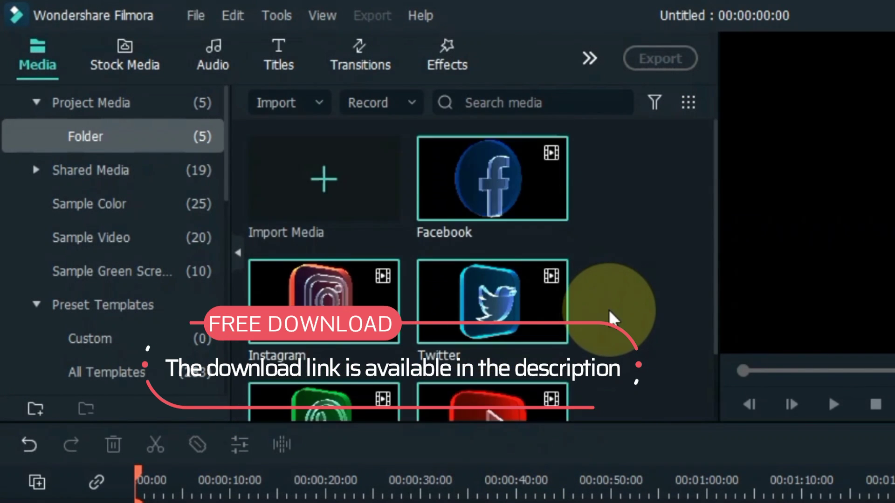
Step: Preview each of the five social-media clips in the player
{"action": "double_click", "coordinate": [513, 226]}
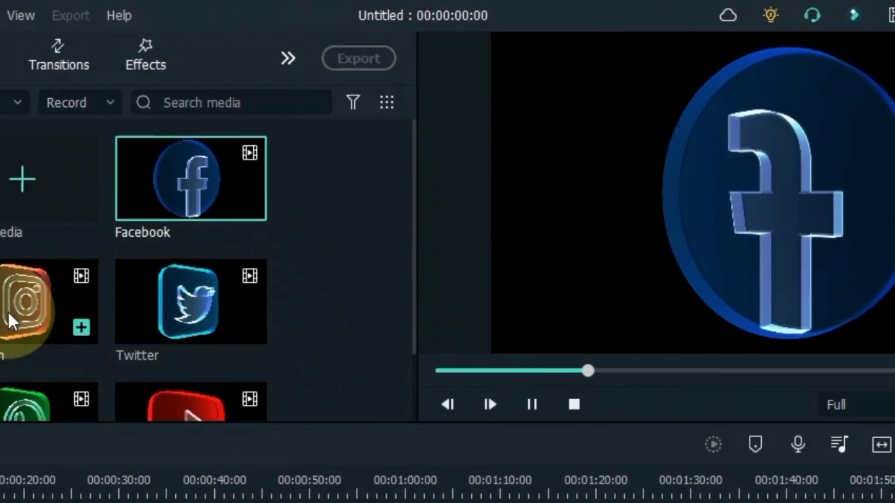
{"action": "double_click", "coordinate": [0, 308]}
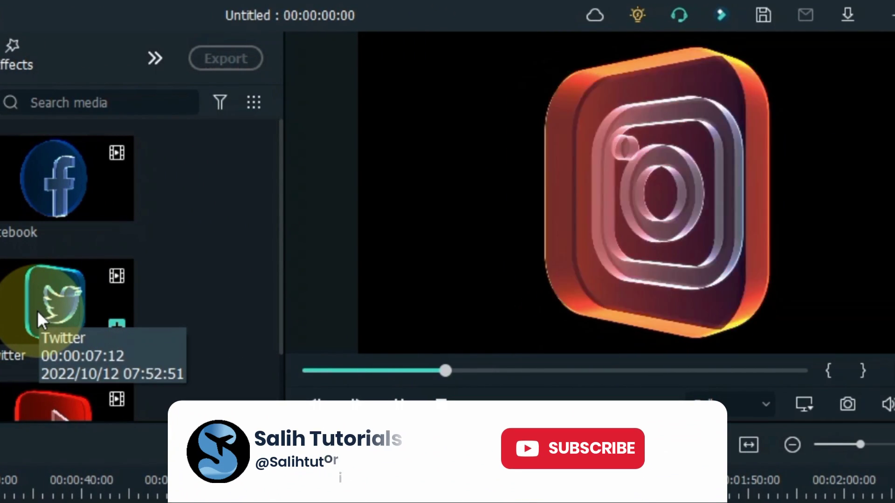
{"action": "left_click", "coordinate": [38, 310]}
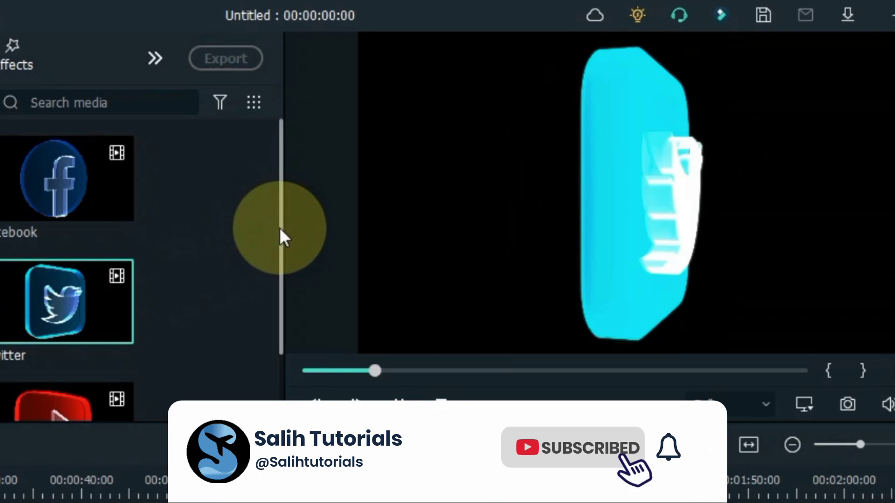
{"action": "left_click_drag", "start_coordinate": [280, 236], "coordinate": [275, 324]}
{"action": "left_click", "coordinate": [65, 345]}
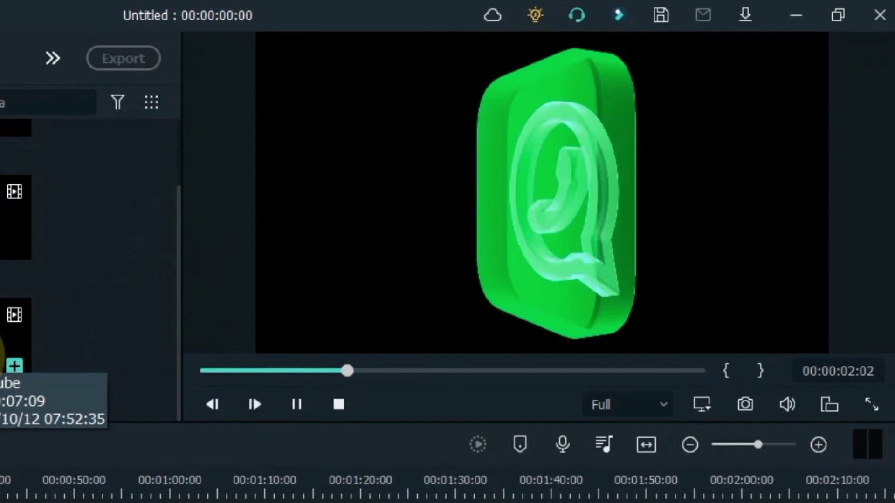
{"action": "left_click", "coordinate": [17, 345]}
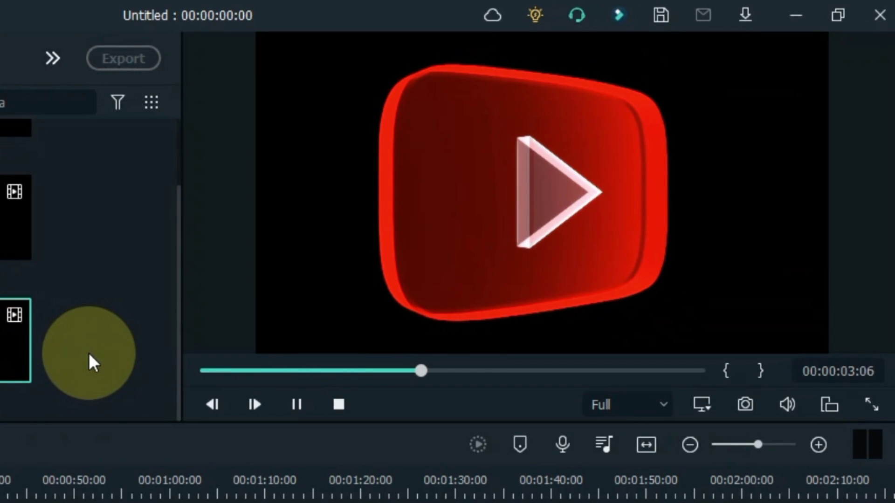
{"action": "scroll", "coordinate": [89, 353], "scroll_direction": "up", "scroll_amount": 2}
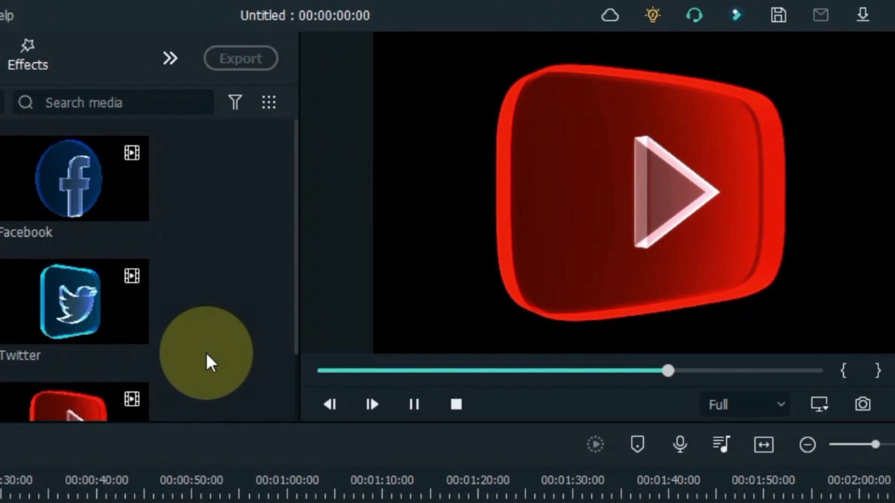
{"action": "scroll", "coordinate": [206, 352], "scroll_direction": "down", "scroll_amount": 2}
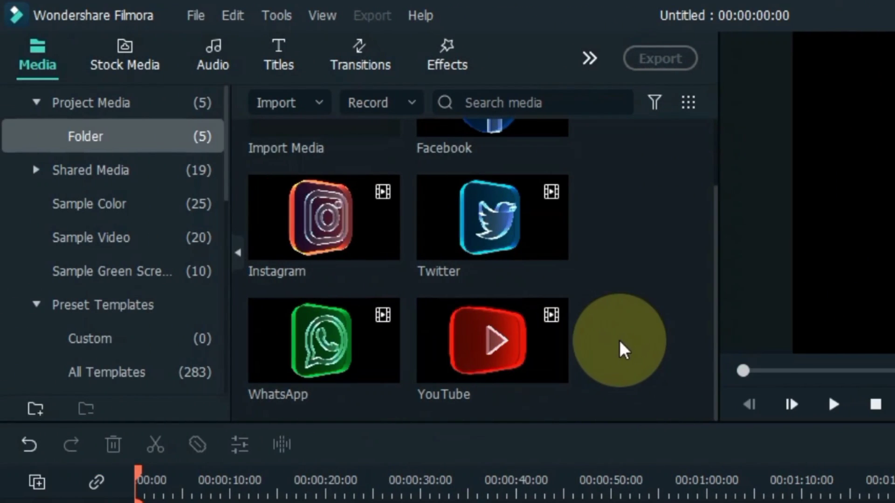
Step: Place the Default Title from the downloaded titles onto video track 1
{"action": "left_click", "coordinate": [278, 57]}
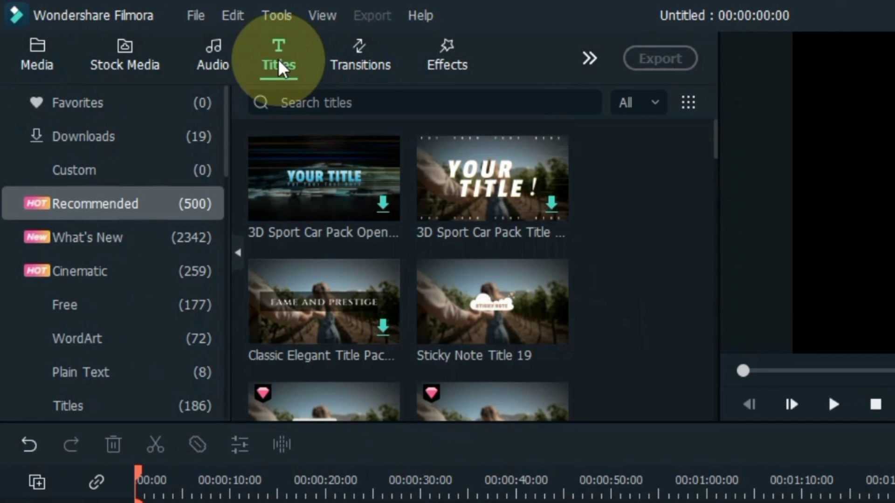
{"action": "left_click", "coordinate": [181, 133]}
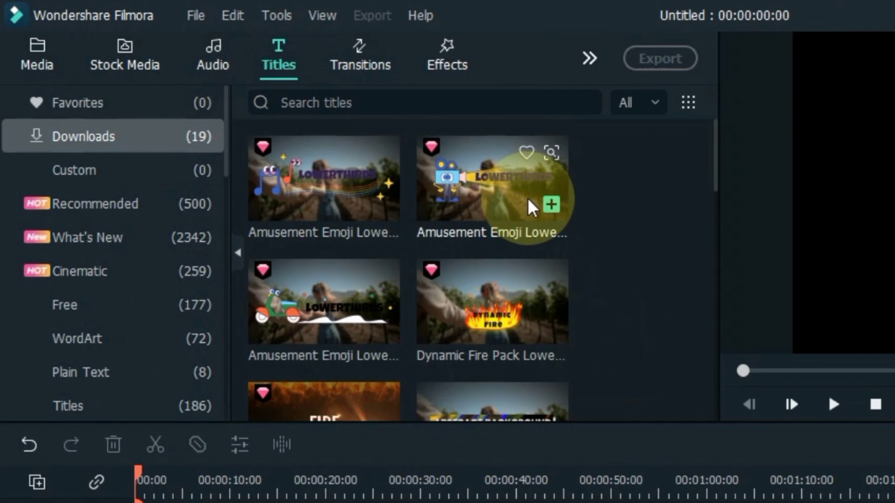
{"action": "scroll", "coordinate": [531, 199], "scroll_direction": "down", "scroll_amount": 10}
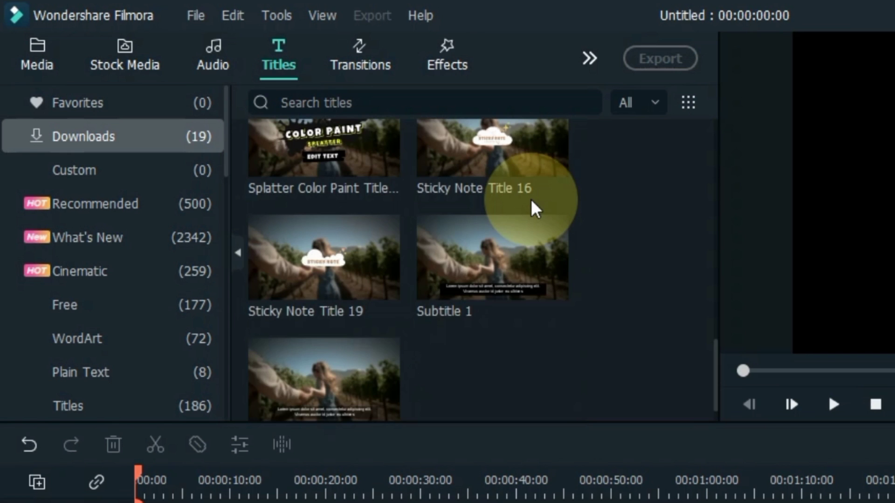
{"action": "scroll", "coordinate": [530, 199], "scroll_direction": "up", "scroll_amount": 10}
{"action": "left_click_drag", "start_coordinate": [286, 206], "coordinate": [370, 313]}
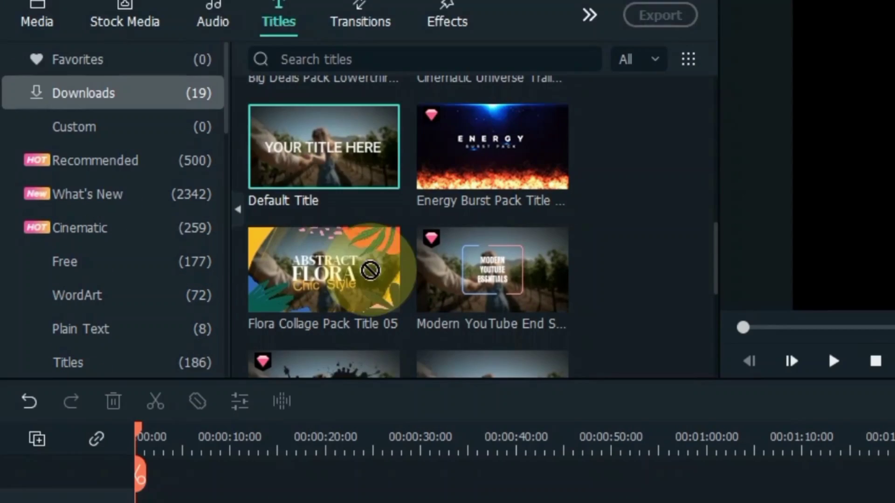
{"action": "left_click_drag", "start_coordinate": [369, 271], "coordinate": [146, 502]}
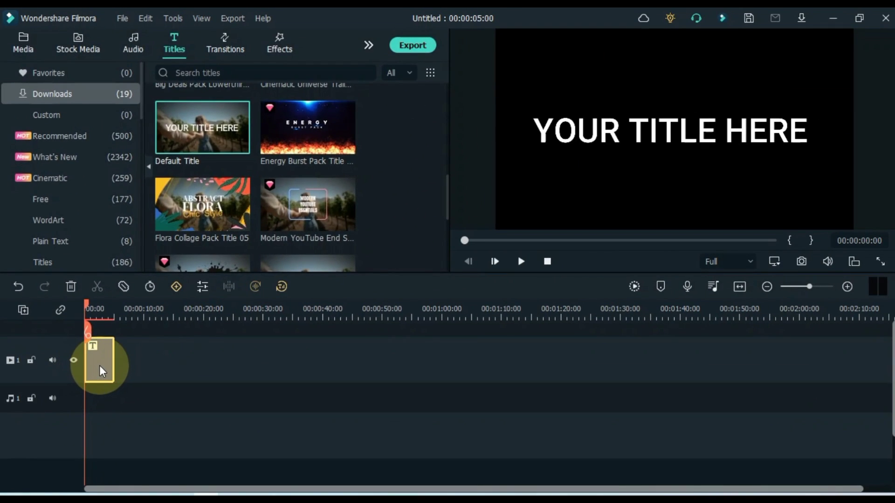
Step: Change the title text to 'Salih Tutorials' in the Anton Regular font
{"action": "double_click", "coordinate": [99, 366]}
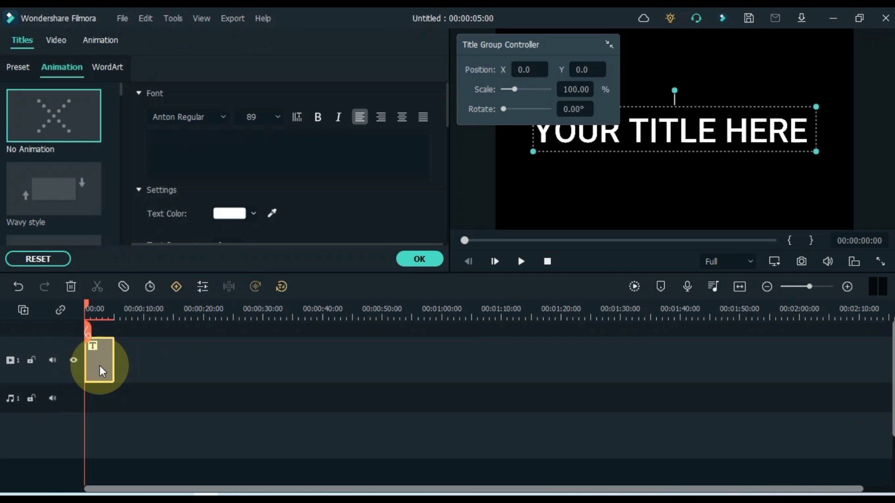
{"action": "left_click_drag", "start_coordinate": [481, 47], "coordinate": [442, 309]}
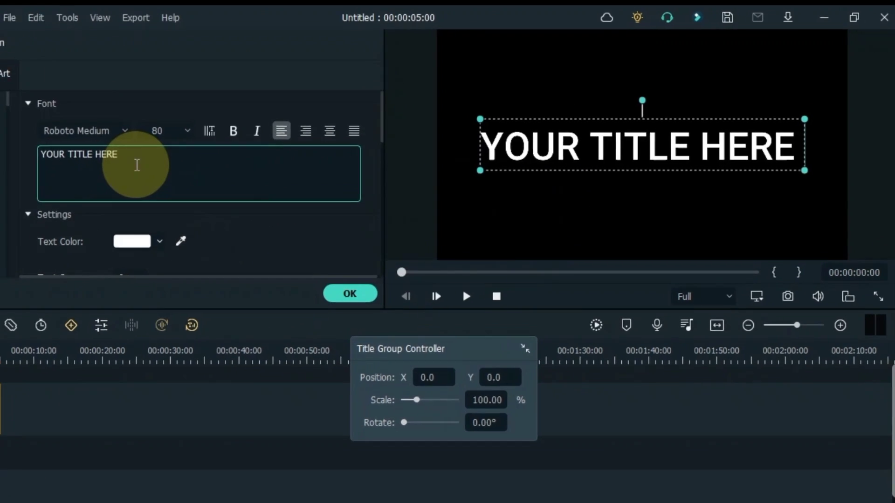
{"action": "key", "text": "ctrl+a"}
{"action": "type", "text": "Salih"}
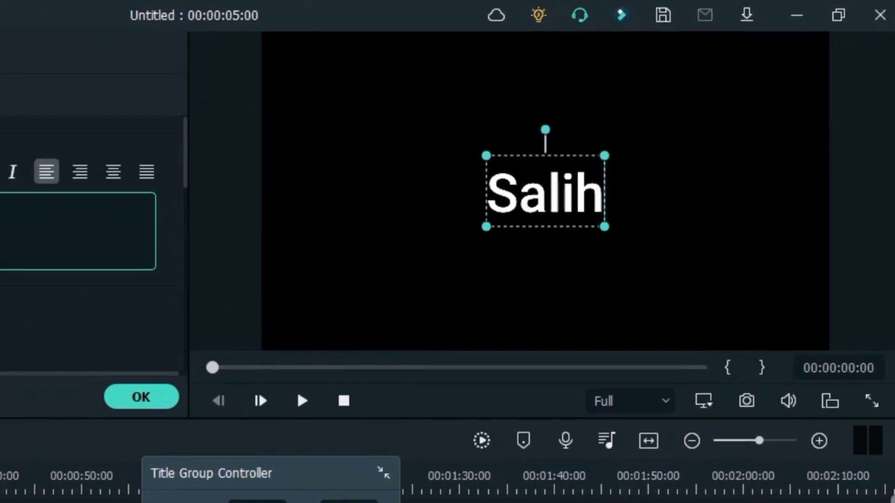
{"action": "type", "text": " Tutorials"}
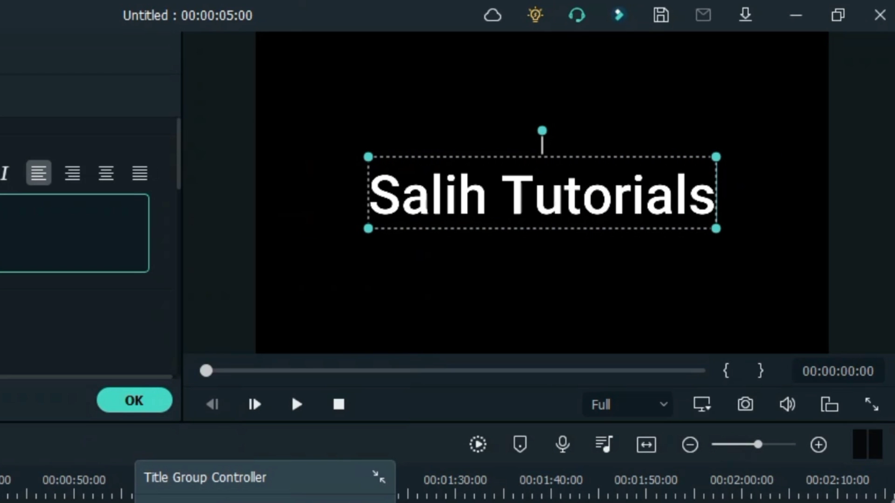
{"action": "left_click", "coordinate": [0, 163]}
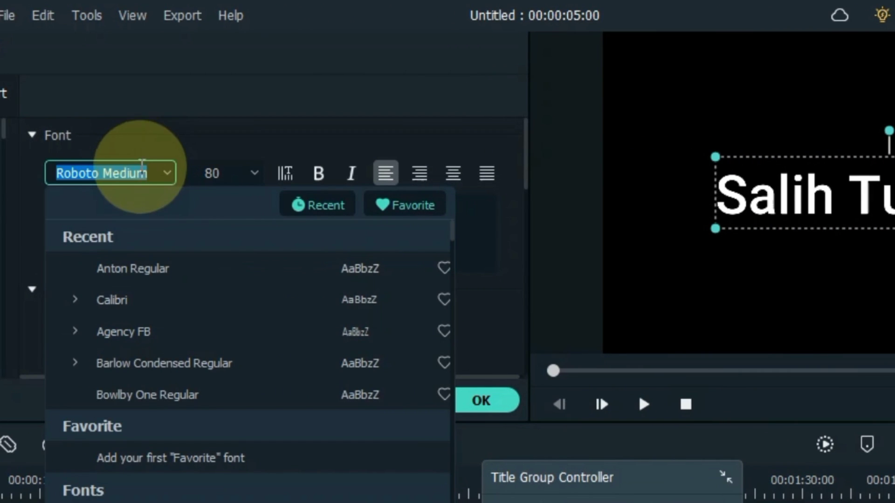
{"action": "left_click", "coordinate": [153, 269]}
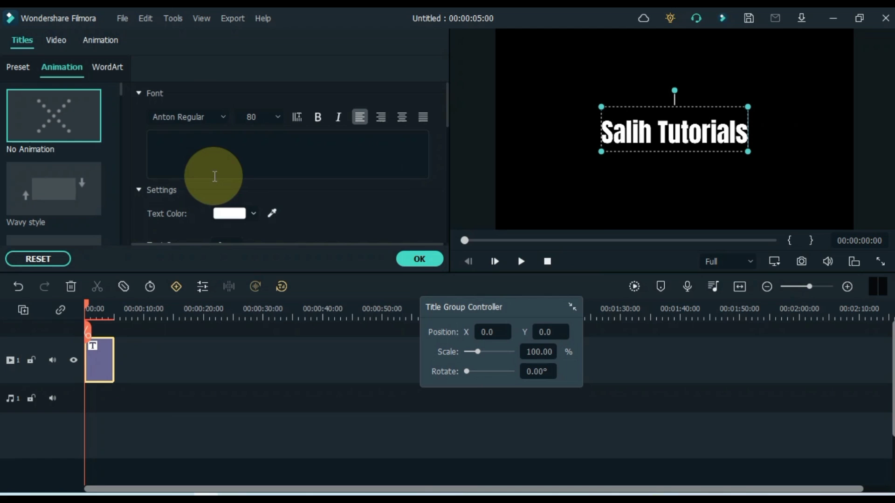
{"action": "left_click", "coordinate": [418, 264]}
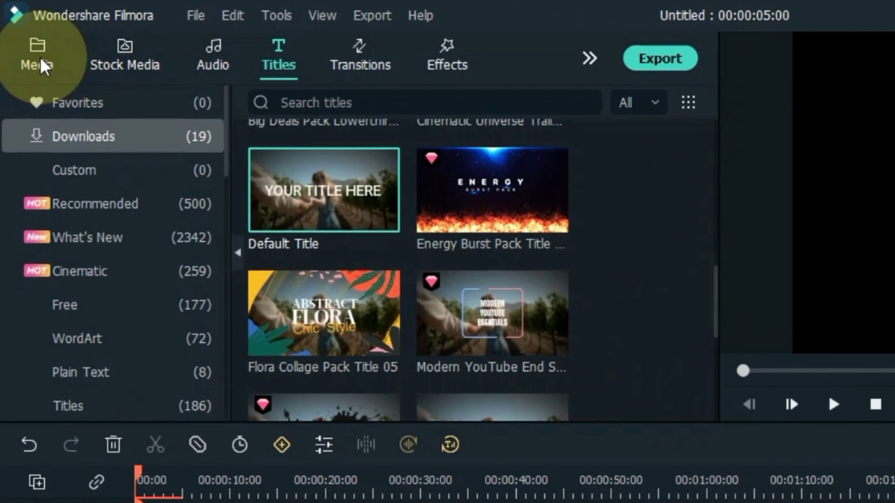
Step: Put the White sample colour clip on track 2, above the title
{"action": "left_click", "coordinate": [24, 43]}
{"action": "left_click", "coordinate": [190, 204]}
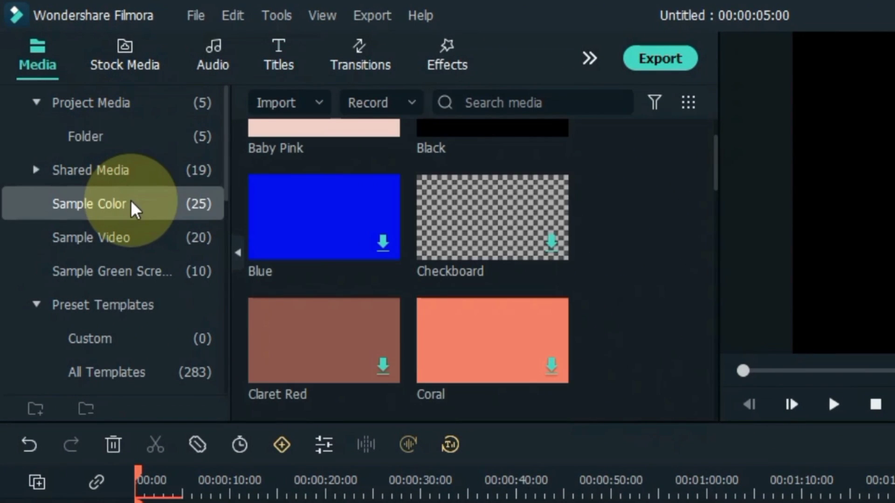
{"action": "scroll", "coordinate": [485, 216], "scroll_direction": "up", "scroll_amount": 2}
{"action": "scroll", "coordinate": [485, 216], "scroll_direction": "down", "scroll_amount": 15}
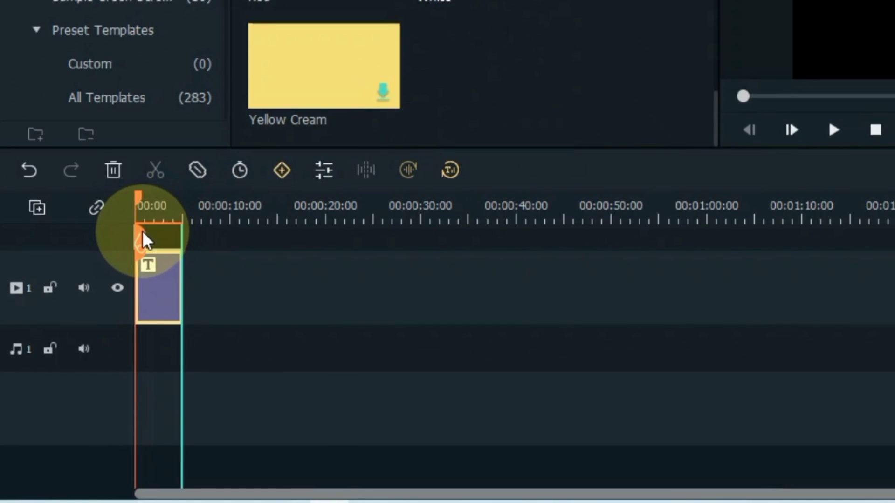
{"action": "left_click_drag", "start_coordinate": [144, 240], "coordinate": [154, 255]}
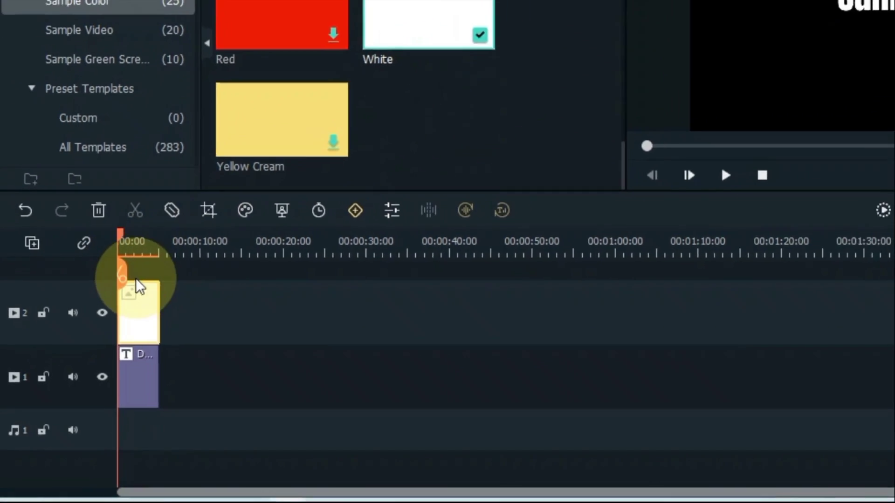
{"action": "left_click_drag", "start_coordinate": [153, 215], "coordinate": [157, 206]}
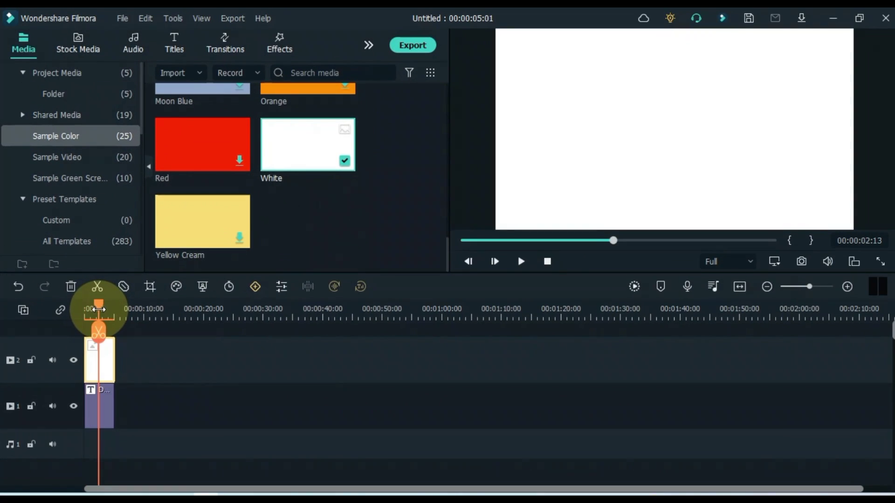
Step: Crop the white clip into a thin bar under the Salih Tutorials text
{"action": "double_click", "coordinate": [97, 370]}
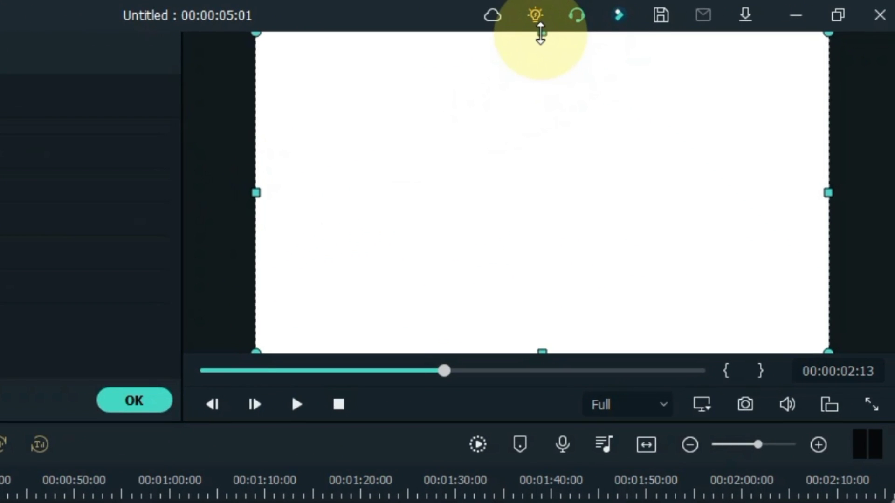
{"action": "left_click_drag", "start_coordinate": [541, 34], "coordinate": [546, 229]}
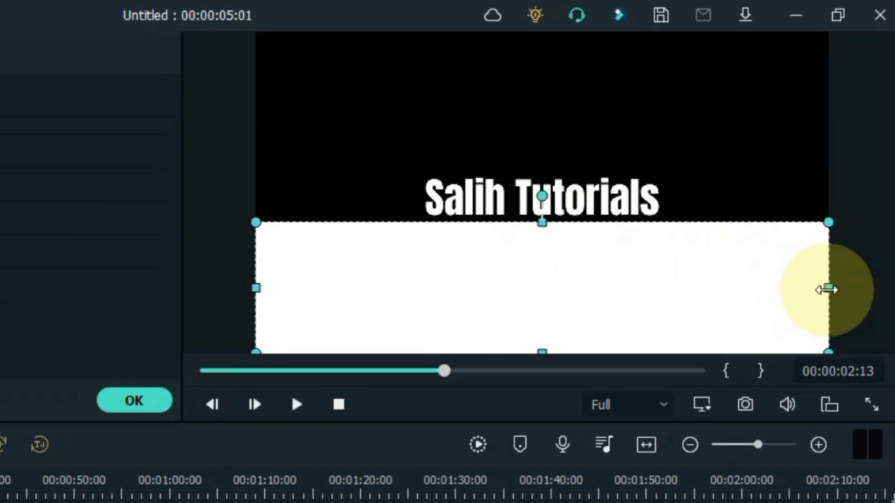
{"action": "left_click_drag", "start_coordinate": [827, 290], "coordinate": [670, 299]}
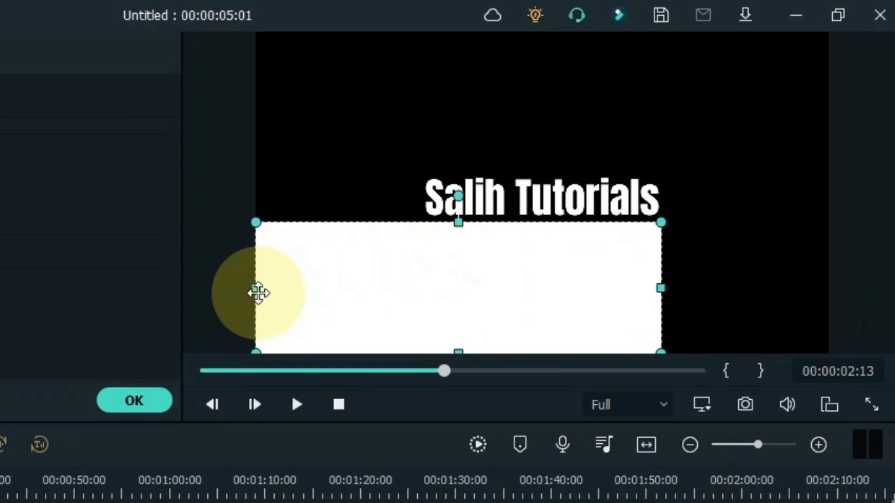
{"action": "left_click_drag", "start_coordinate": [256, 290], "coordinate": [425, 280]}
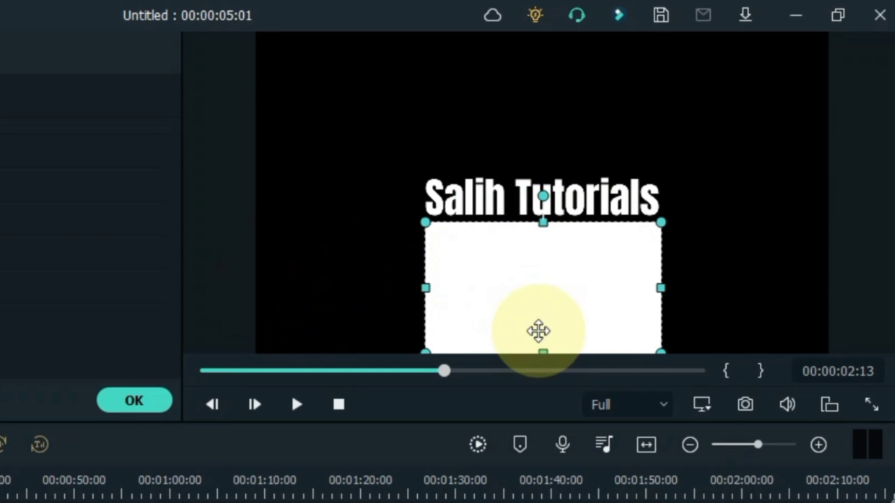
{"action": "left_click_drag", "start_coordinate": [549, 339], "coordinate": [544, 237]}
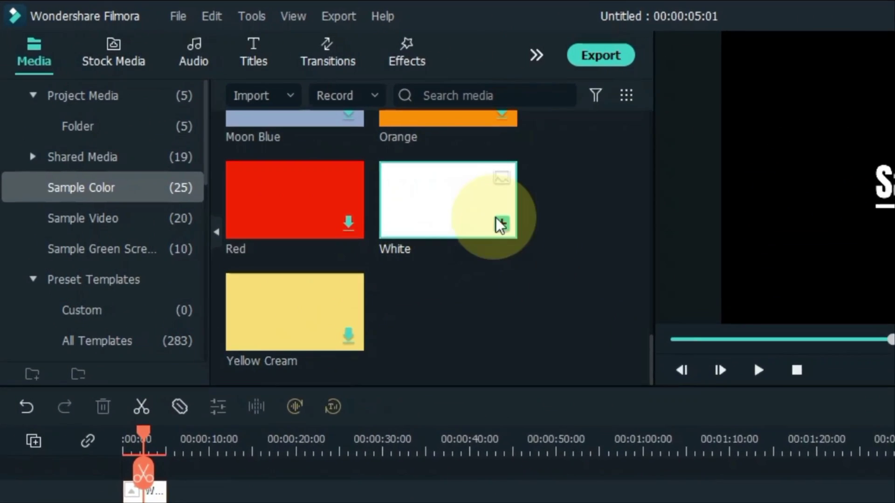
Step: Add the Black sample colour clip on a new top track
{"action": "scroll", "coordinate": [386, 219], "scroll_direction": "up", "scroll_amount": 10}
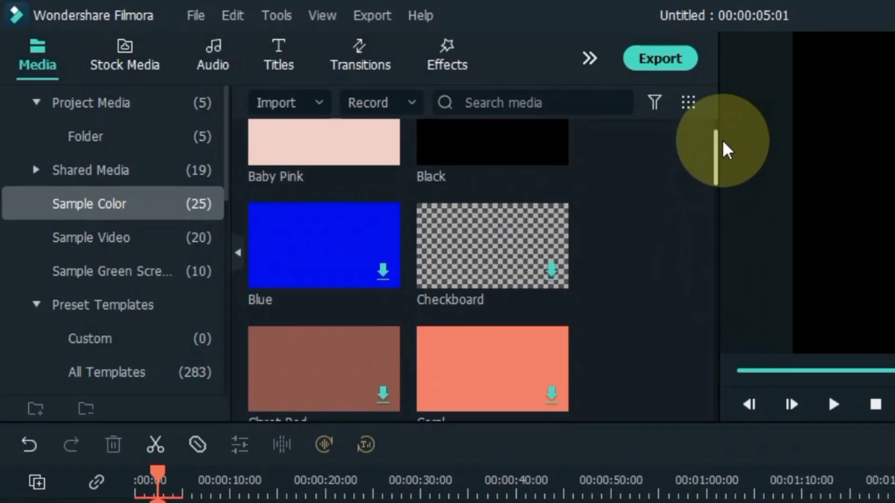
{"action": "left_click_drag", "start_coordinate": [481, 202], "coordinate": [122, 502]}
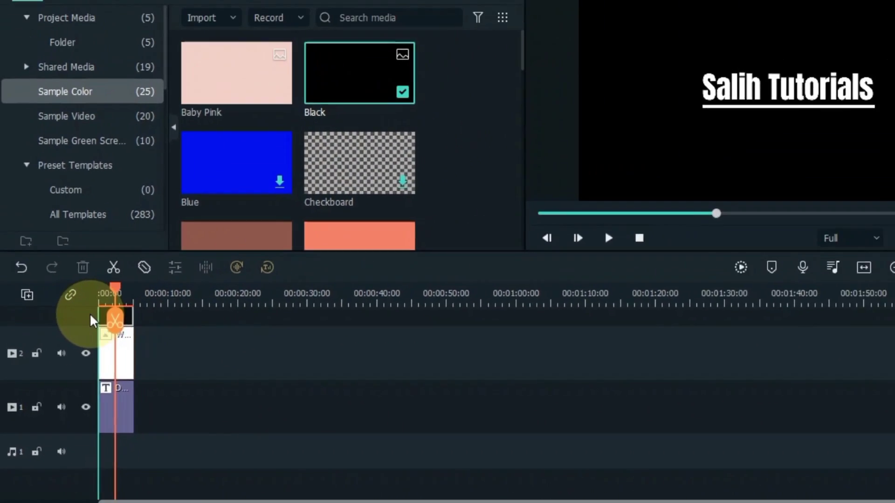
{"action": "left_click", "coordinate": [116, 317]}
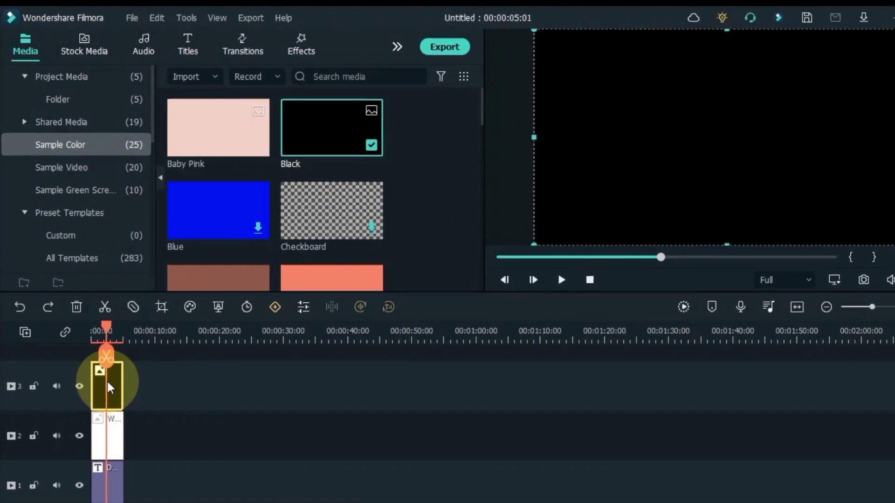
{"action": "double_click", "coordinate": [118, 319]}
Step: Give the black clip a rectangle mask with blur 12.5 and scale 57.6
{"action": "left_click", "coordinate": [72, 86]}
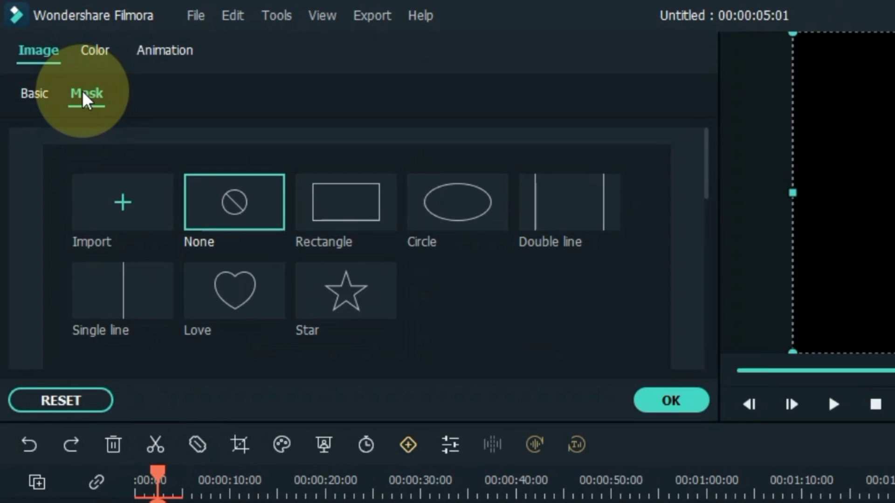
{"action": "left_click", "coordinate": [347, 207]}
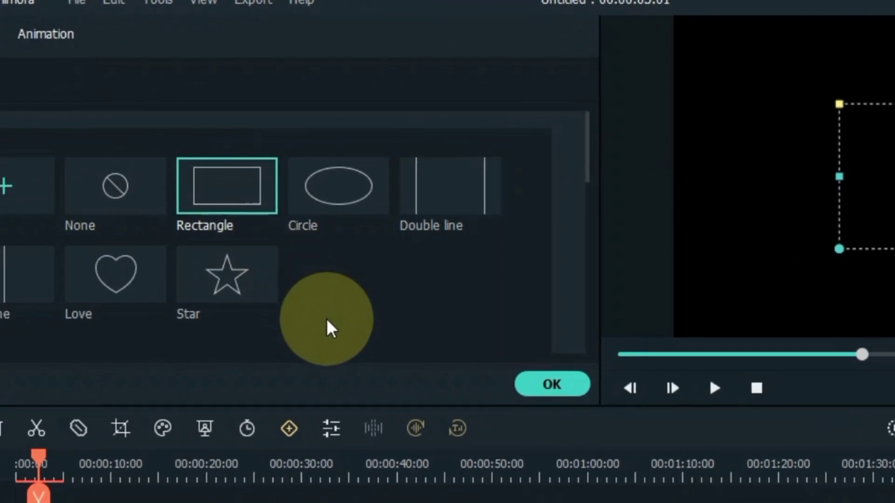
{"action": "scroll", "coordinate": [326, 319], "scroll_direction": "down", "scroll_amount": 4}
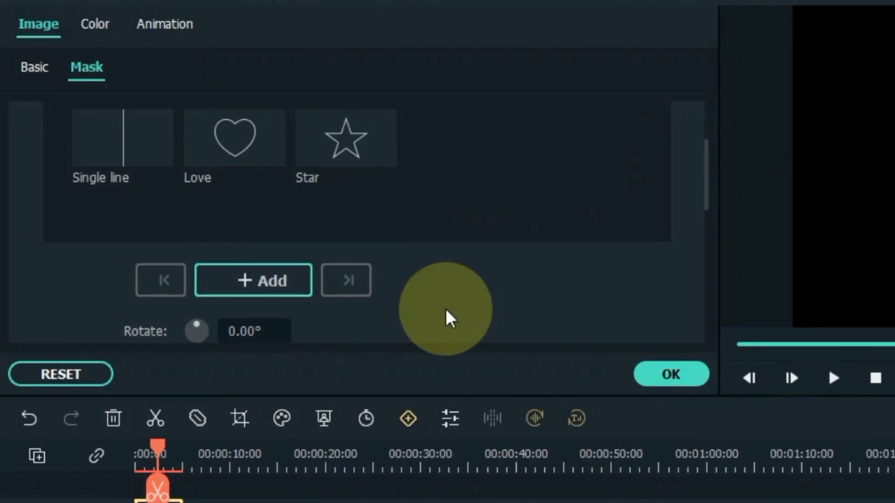
{"action": "scroll", "coordinate": [489, 266], "scroll_direction": "down", "scroll_amount": 2}
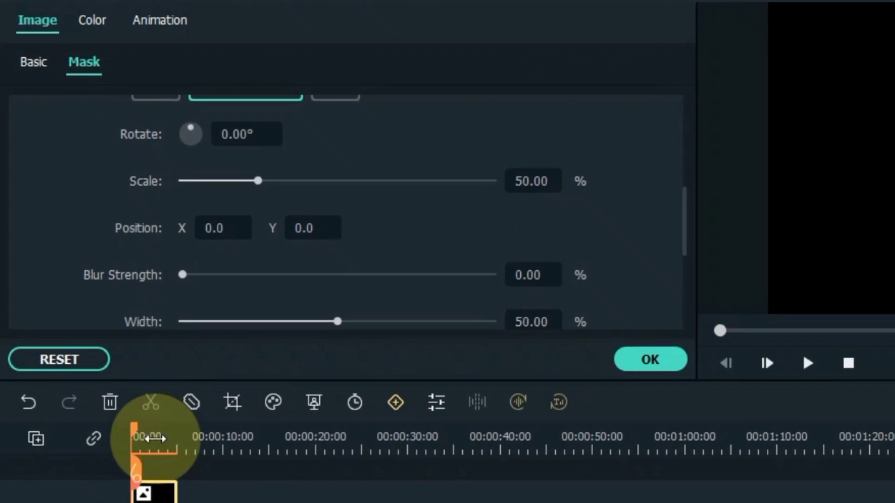
{"action": "left_click_drag", "start_coordinate": [188, 282], "coordinate": [227, 281]}
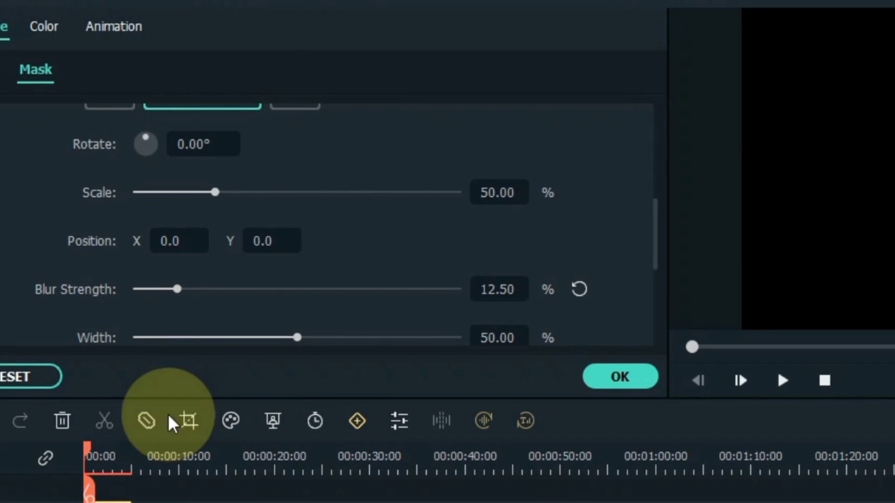
{"action": "scroll", "coordinate": [617, 200], "scroll_direction": "up", "scroll_amount": 2}
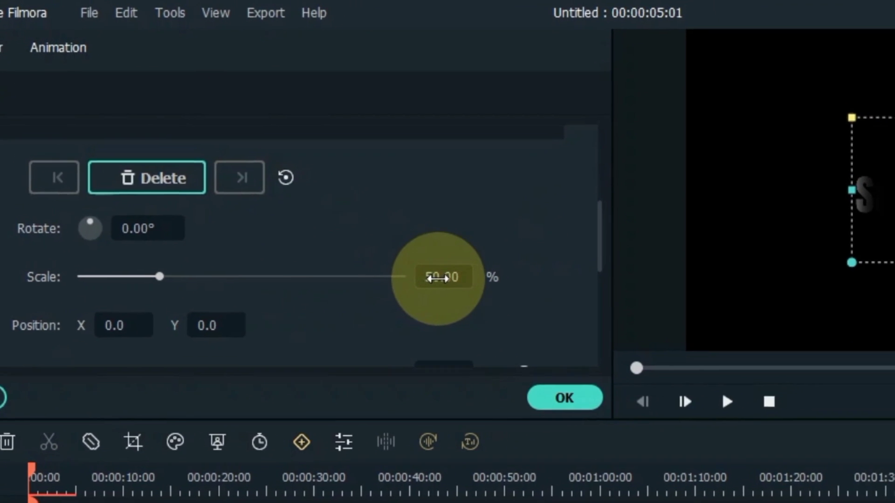
{"action": "left_click_drag", "start_coordinate": [441, 279], "coordinate": [474, 280]}
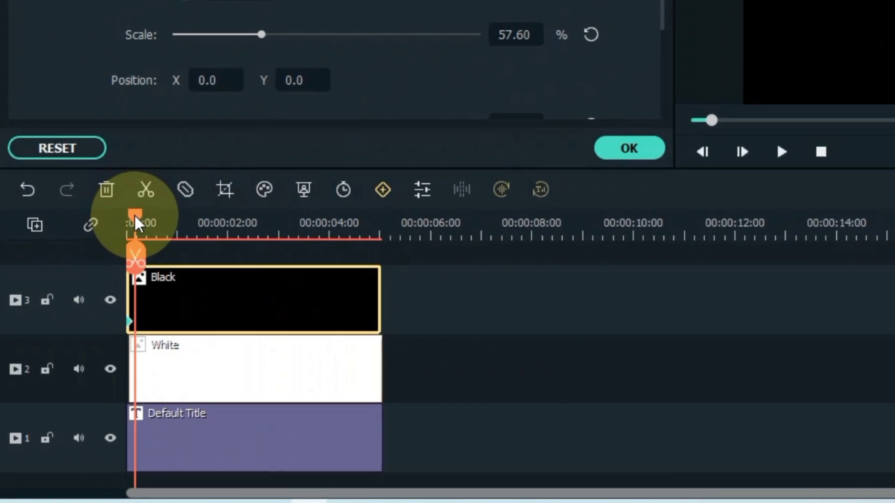
Step: Keyframe the mask's Position X near two seconds so it slides to reveal the title
{"action": "left_click", "coordinate": [90, 303]}
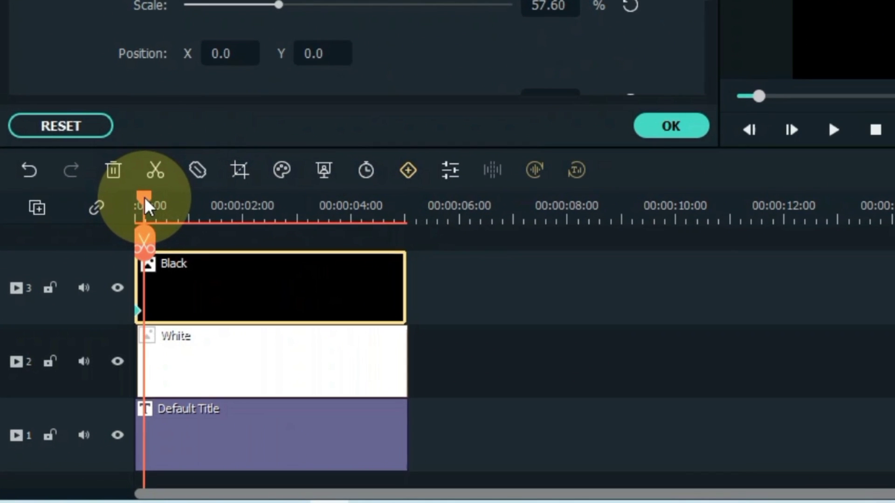
{"action": "left_click_drag", "start_coordinate": [144, 196], "coordinate": [200, 202]}
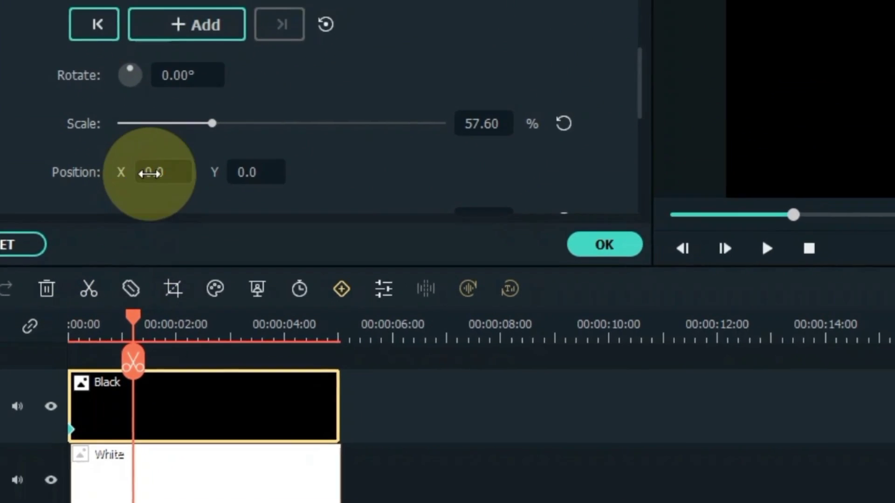
{"action": "left_click_drag", "start_coordinate": [149, 172], "coordinate": [146, 173]}
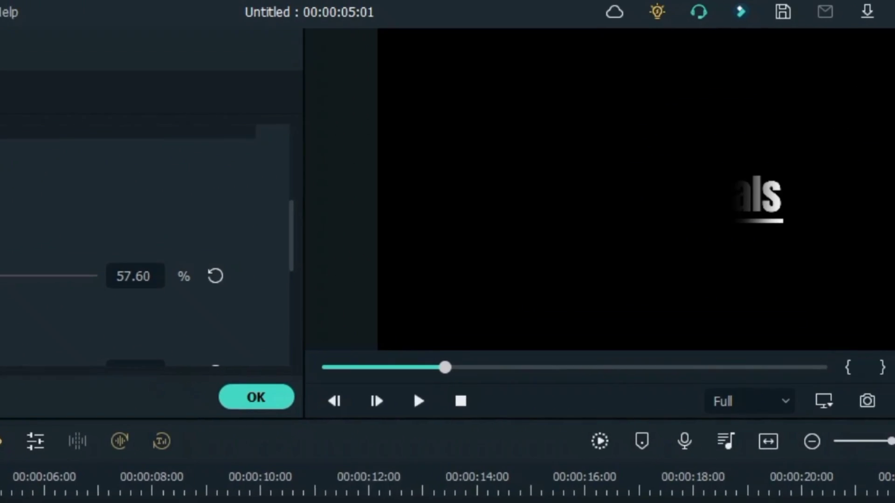
{"action": "left_click_drag", "start_coordinate": [0, 338], "coordinate": [0, 337]}
{"action": "left_click", "coordinate": [404, 259]}
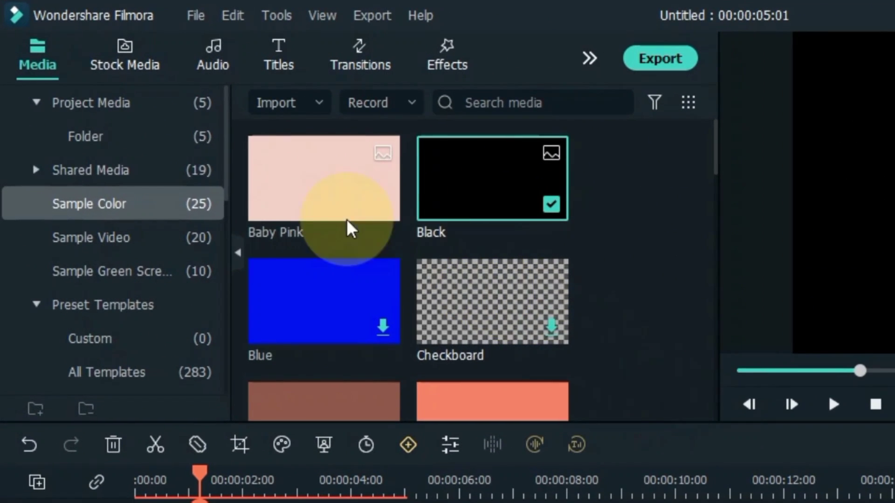
Step: Add the YouTube clip from project media onto a new top track
{"action": "left_click", "coordinate": [70, 74]}
{"action": "double_click", "coordinate": [107, 102]}
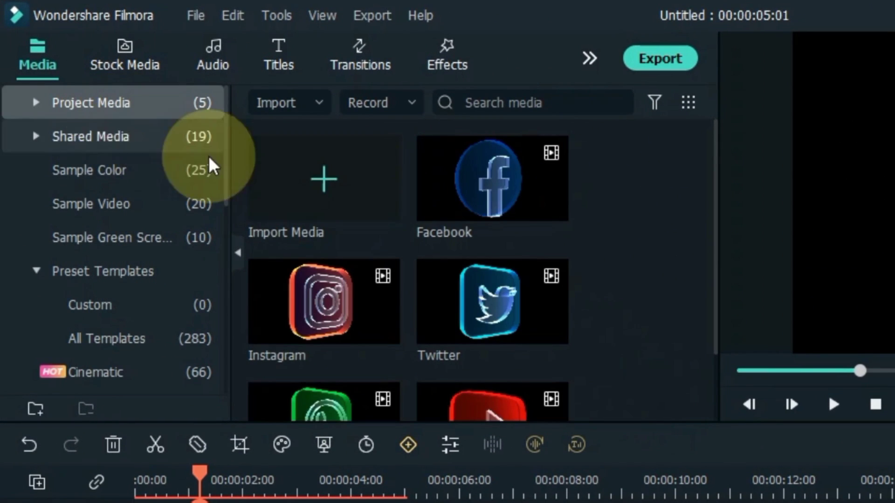
{"action": "scroll", "coordinate": [578, 231], "scroll_direction": "down", "scroll_amount": 2}
{"action": "left_click_drag", "start_coordinate": [536, 336], "coordinate": [222, 502]}
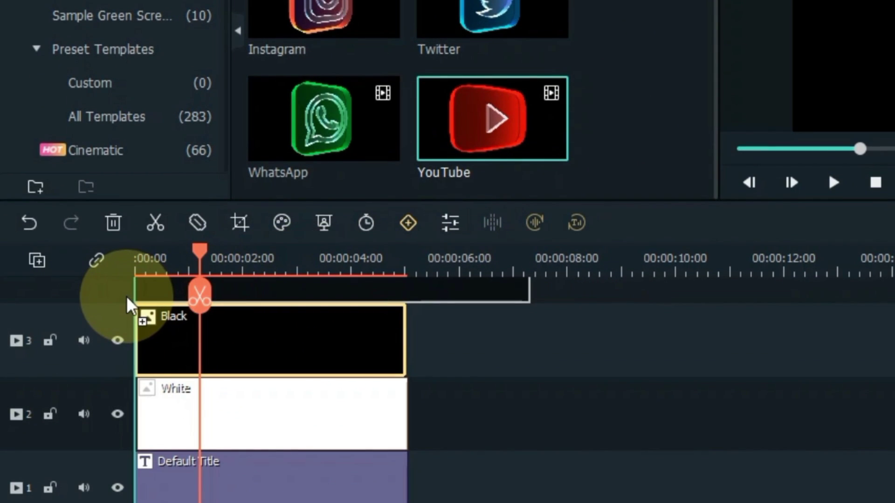
{"action": "left_click_drag", "start_coordinate": [126, 296], "coordinate": [127, 298]}
Step: Set the YouTube clip's compositing blending mode to Screen
{"action": "double_click", "coordinate": [262, 332]}
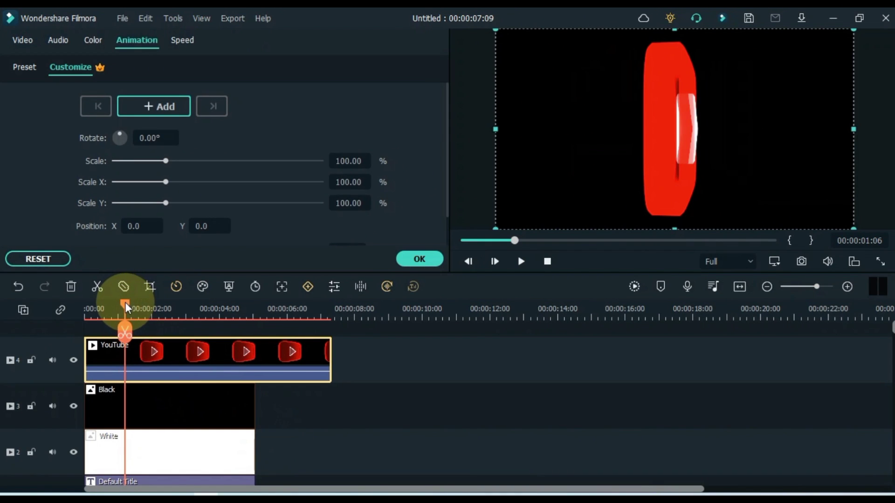
{"action": "mouse_move", "coordinate": [125, 303]}
{"action": "left_mouse_down"}
{"action": "mouse_move", "coordinate": [82, 309]}
{"action": "mouse_move", "coordinate": [136, 310]}
{"action": "left_mouse_up"}
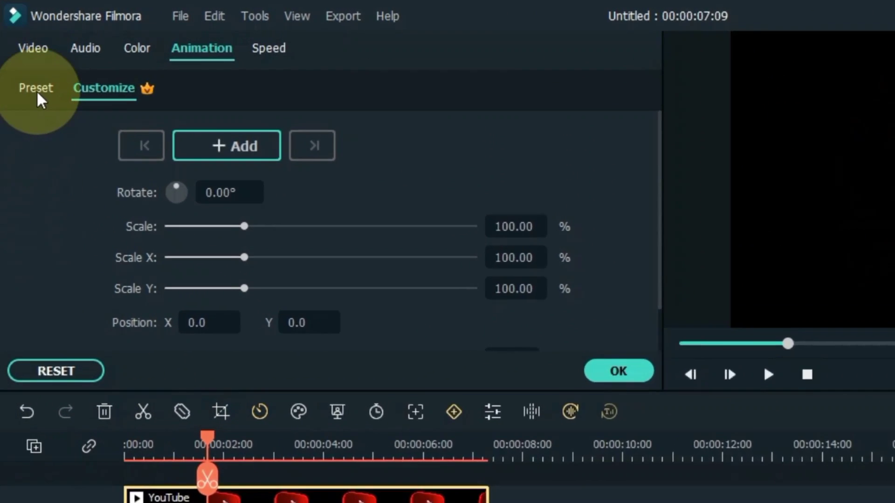
{"action": "left_click", "coordinate": [24, 67]}
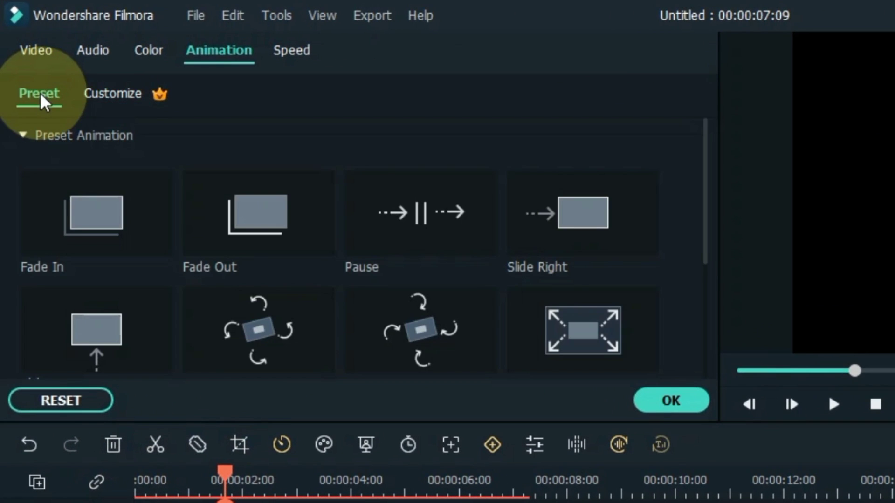
{"action": "left_click", "coordinate": [32, 48]}
{"action": "left_click", "coordinate": [22, 169]}
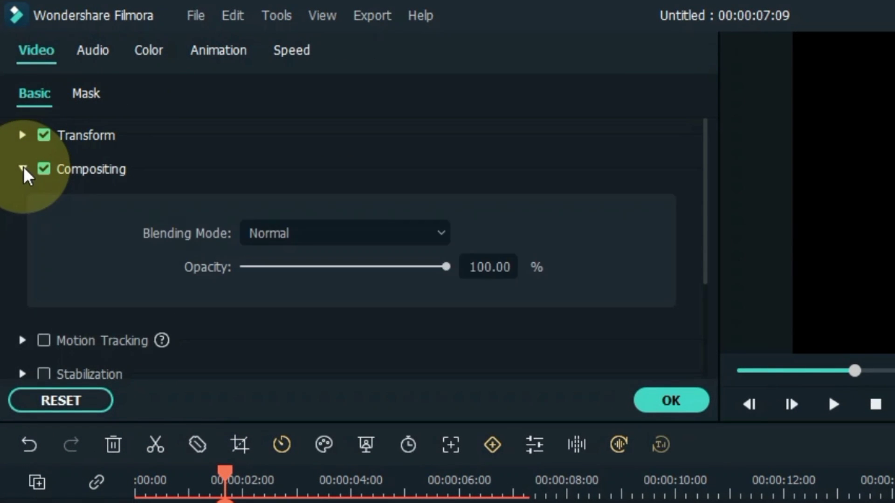
{"action": "left_click", "coordinate": [310, 233]}
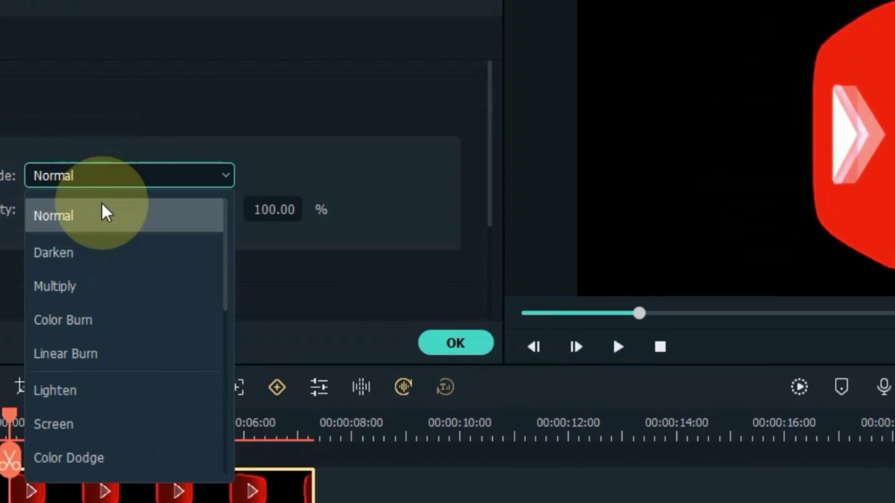
{"action": "left_click", "coordinate": [109, 425]}
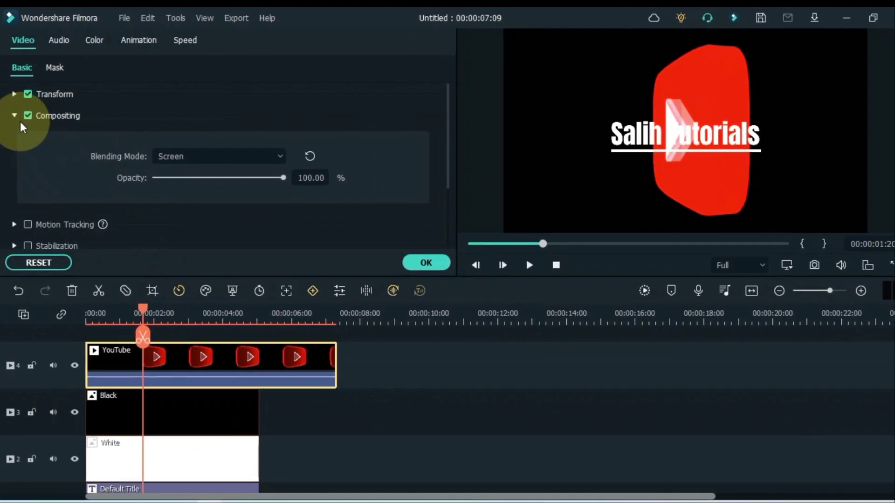
{"action": "left_click", "coordinate": [17, 114]}
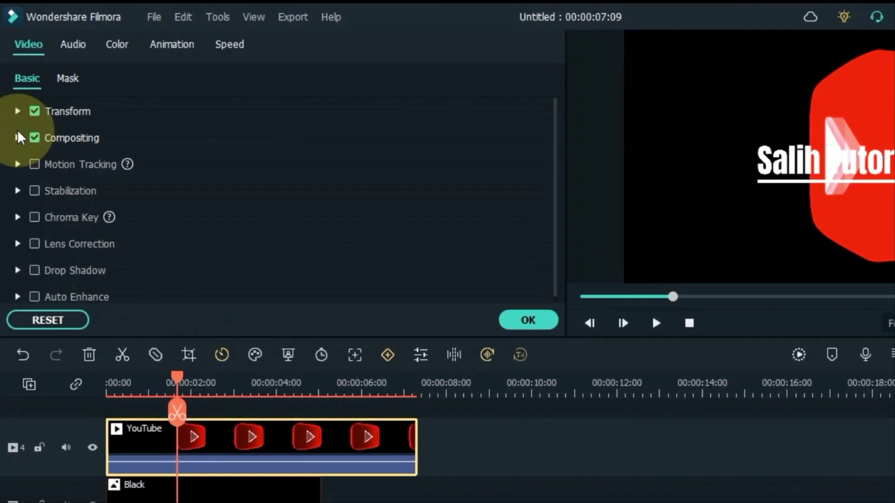
Step: Keyframe the YouTube logo at 36% scale and Position X 209, right of the title
{"action": "left_click", "coordinate": [165, 46]}
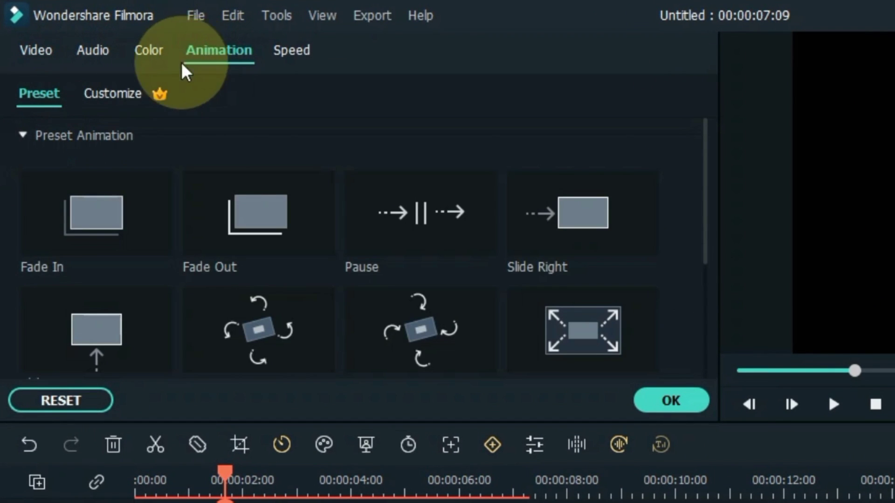
{"action": "left_click", "coordinate": [130, 96]}
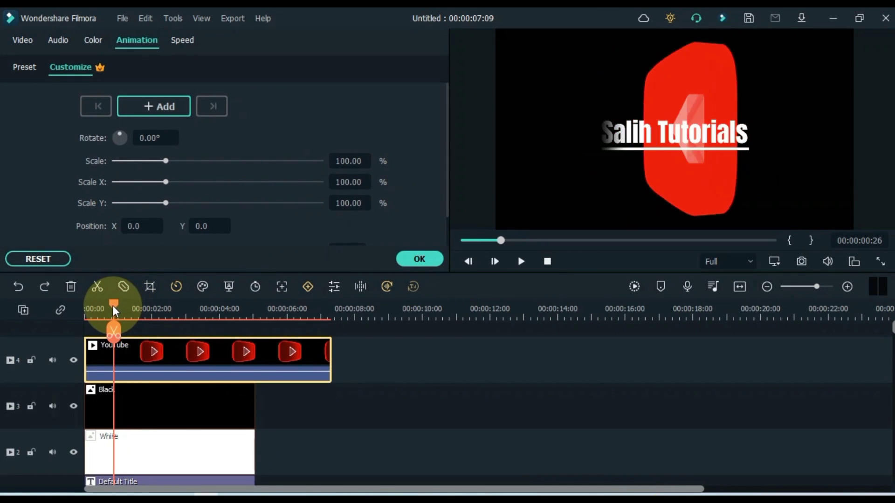
{"action": "left_click_drag", "start_coordinate": [113, 306], "coordinate": [106, 306]}
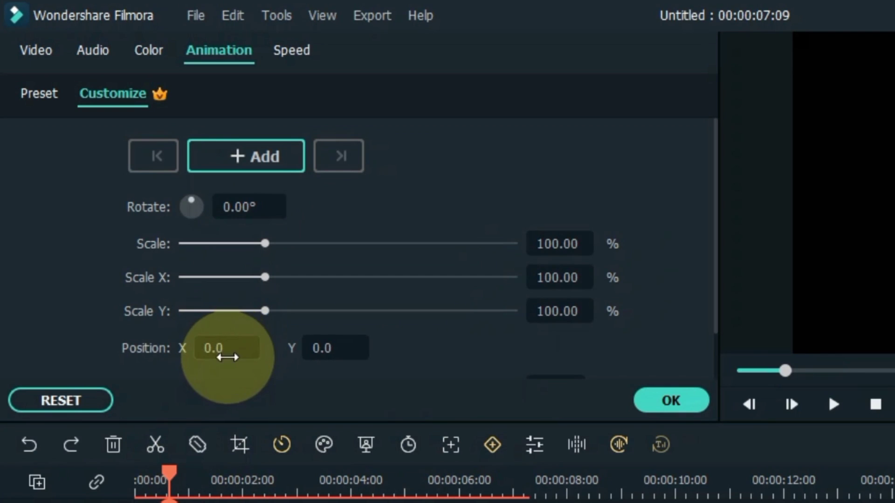
{"action": "left_click_drag", "start_coordinate": [555, 247], "coordinate": [537, 246]}
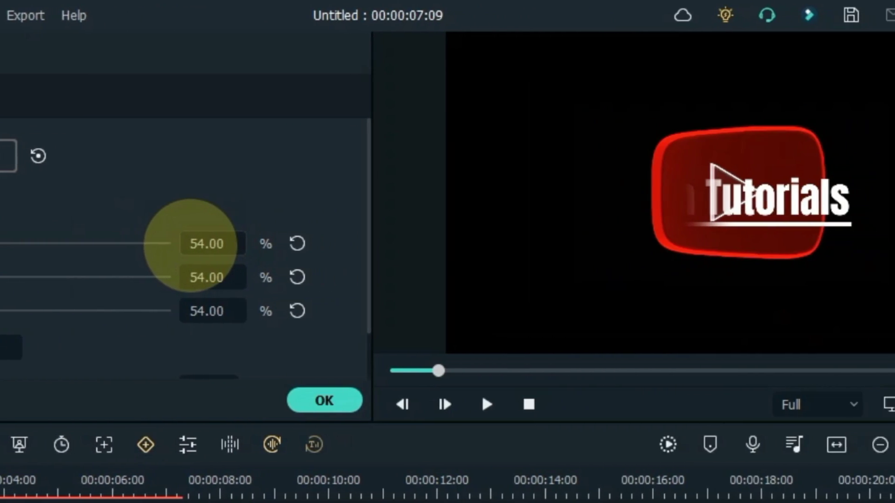
{"action": "left_click_drag", "start_coordinate": [191, 246], "coordinate": [142, 231]}
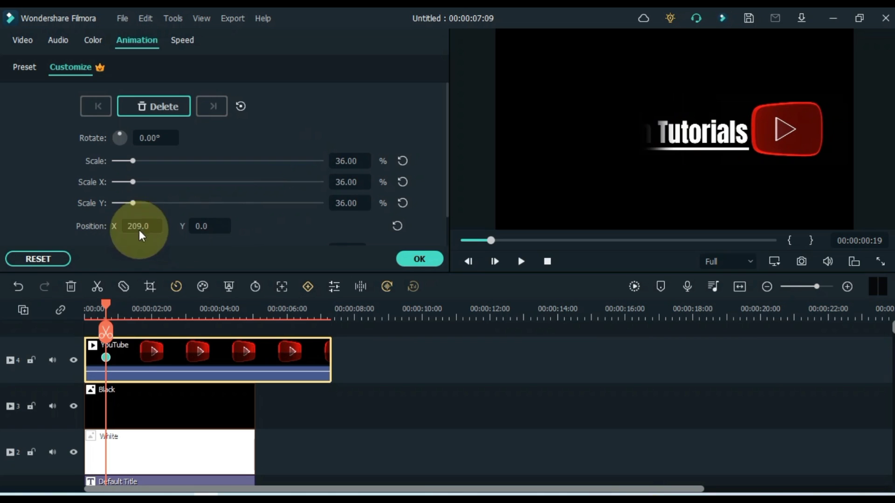
{"action": "left_click", "coordinate": [104, 360]}
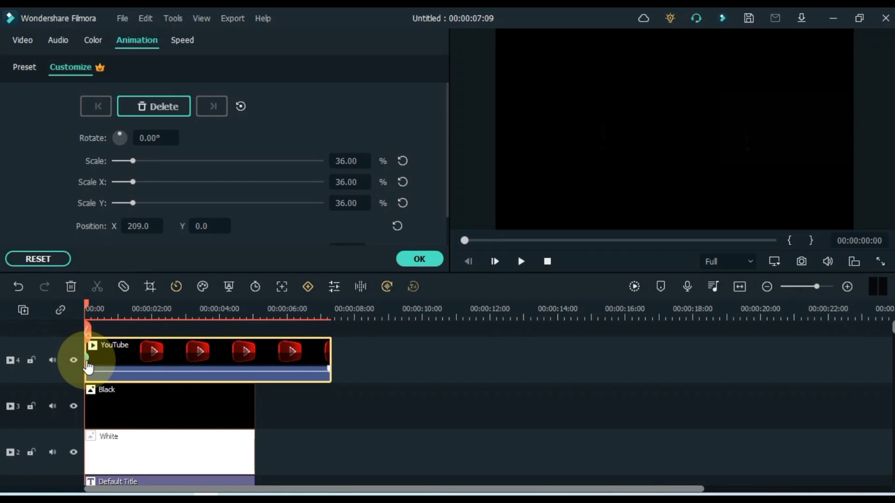
Step: Keyframe the logo sliding to Position X -180, left of the title, and review playback
{"action": "key", "text": "space"}
{"action": "key", "text": "space"}
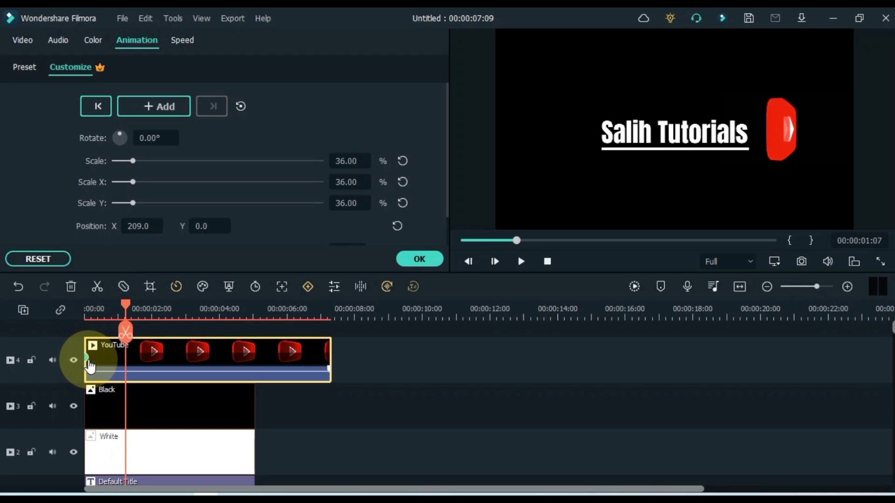
{"action": "left_click", "coordinate": [123, 358]}
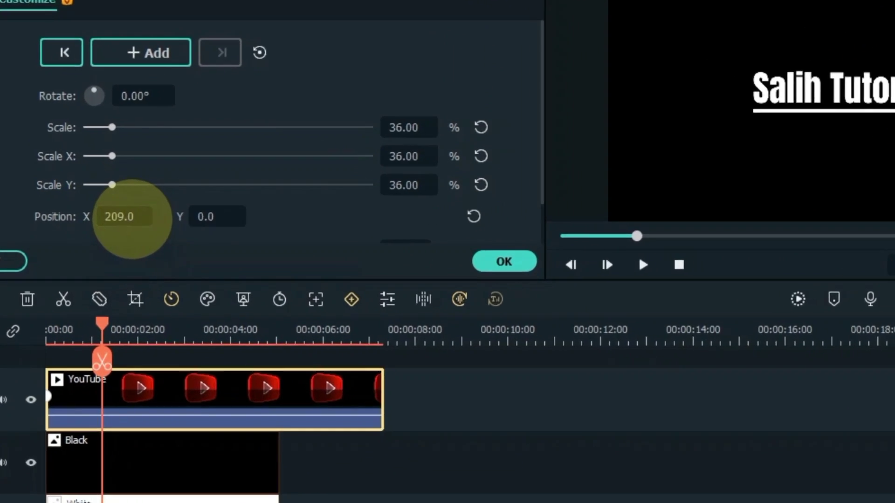
{"action": "left_click_drag", "start_coordinate": [132, 219], "coordinate": [71, 219]}
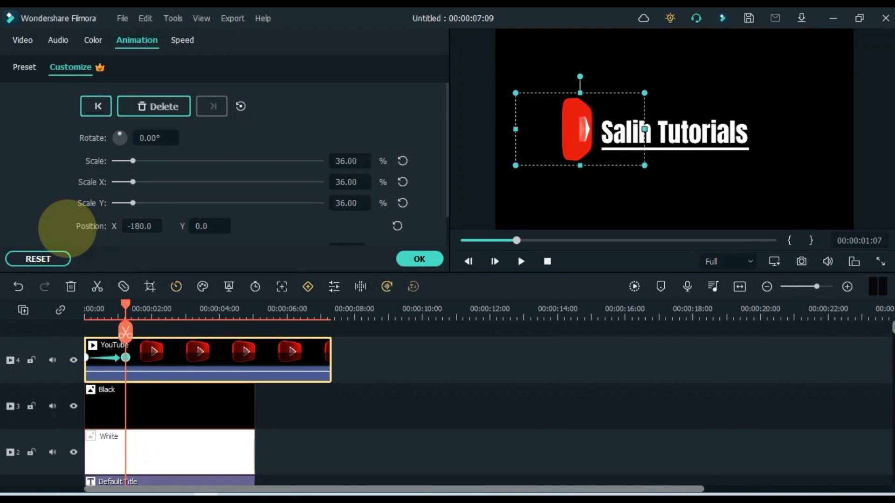
{"action": "key", "text": "space"}
{"action": "left_click", "coordinate": [117, 358]}
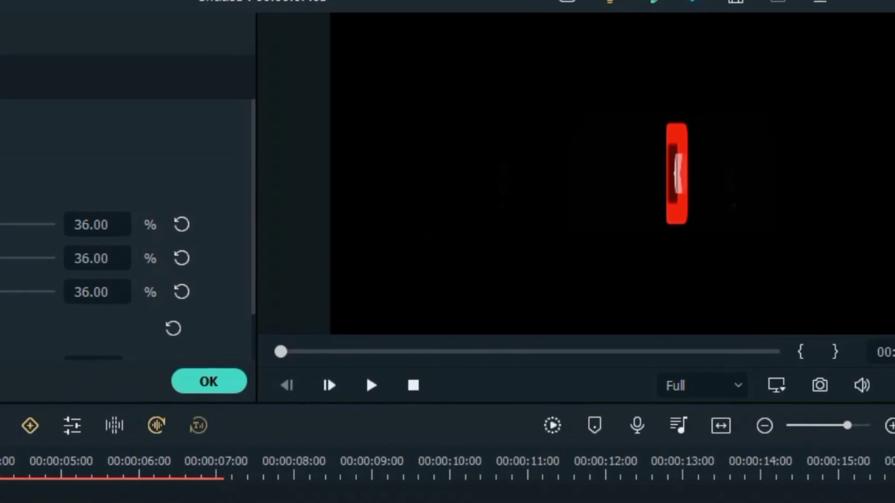
{"action": "key", "text": "space"}
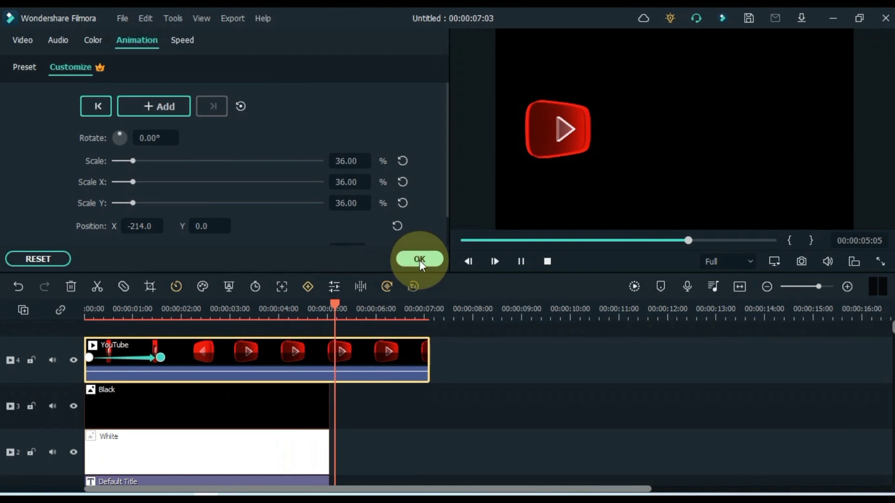
{"action": "left_click", "coordinate": [420, 260]}
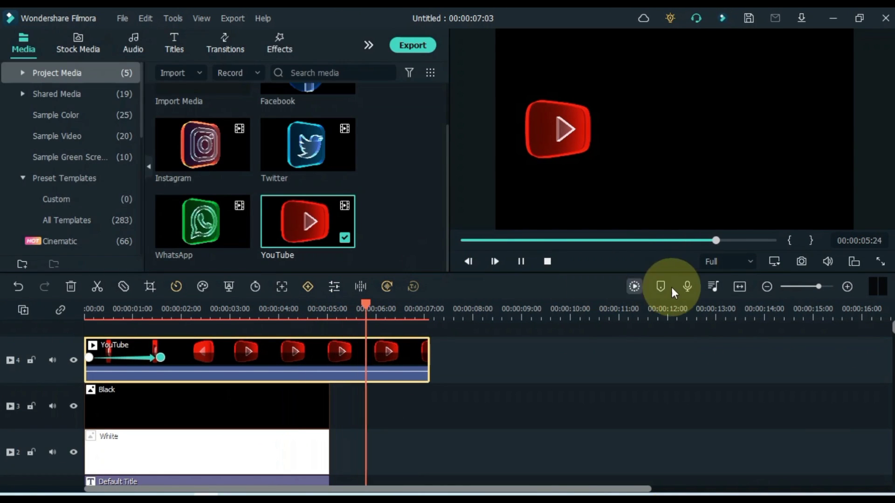
Step: Extend the Black, White and Default Title clips to about 07:00
{"action": "left_click", "coordinate": [740, 287]}
{"action": "scroll", "coordinate": [755, 348], "scroll_direction": "down", "scroll_amount": 1}
{"action": "scroll", "coordinate": [718, 390], "scroll_direction": "down", "scroll_amount": 1}
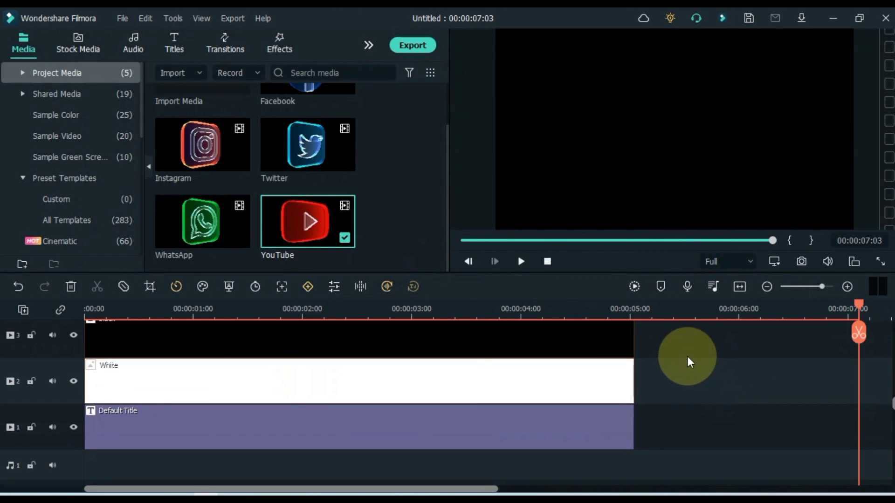
{"action": "scroll", "coordinate": [690, 368], "scroll_direction": "up", "scroll_amount": 1}
{"action": "left_click_drag", "start_coordinate": [689, 376], "coordinate": [628, 412]}
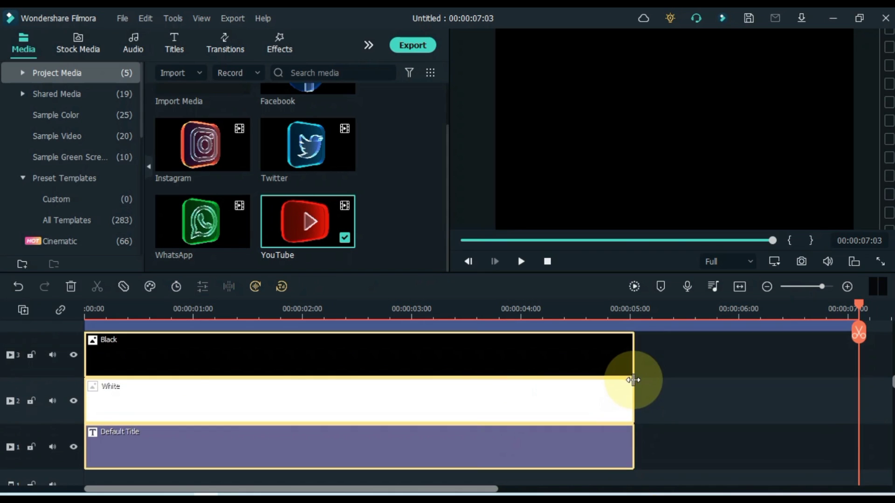
{"action": "left_click_drag", "start_coordinate": [632, 379], "coordinate": [863, 404]}
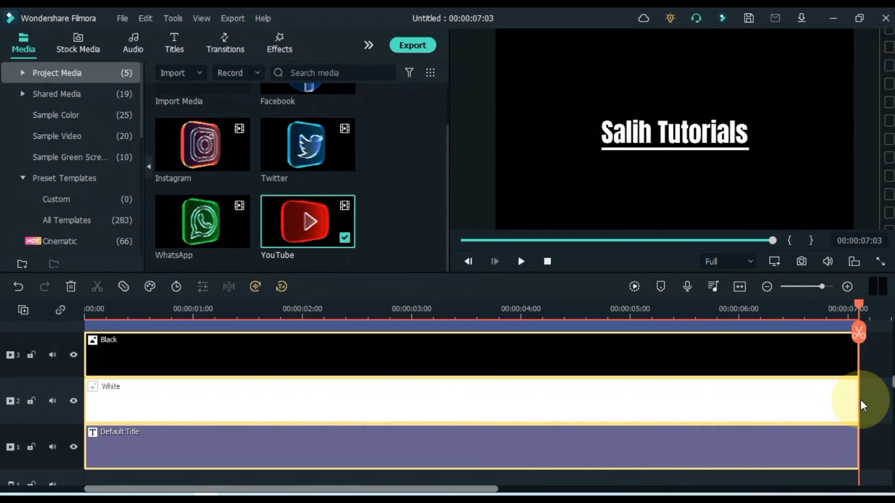
{"action": "key", "text": "Home"}
{"action": "key", "text": "space"}
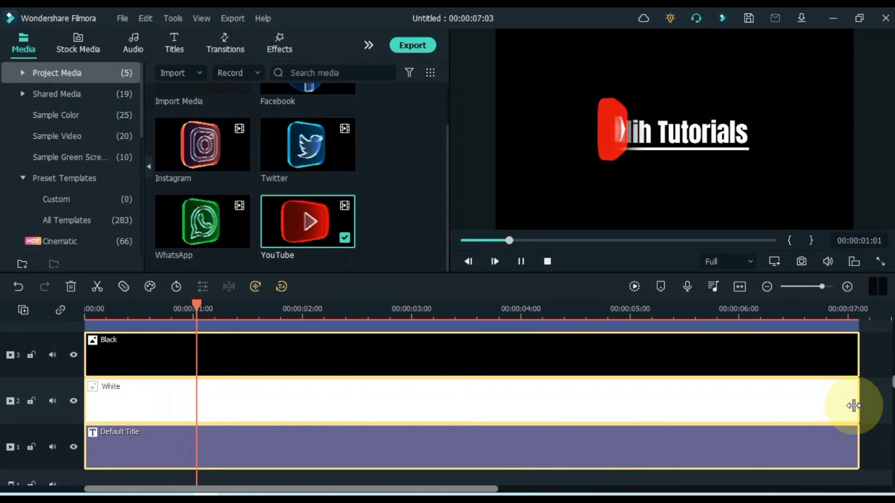
{"action": "left_click", "coordinate": [868, 377]}
Step: Split all tracks at 00:00:06:24 and delete everything after it
{"action": "scroll", "coordinate": [868, 377], "scroll_direction": "up", "scroll_amount": 1}
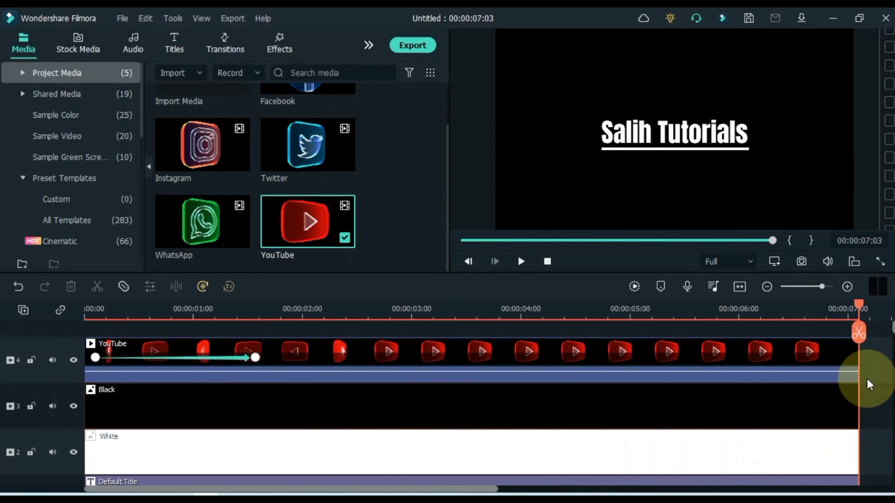
{"action": "left_click", "coordinate": [844, 310]}
{"action": "left_click_drag", "start_coordinate": [844, 309], "coordinate": [827, 316]}
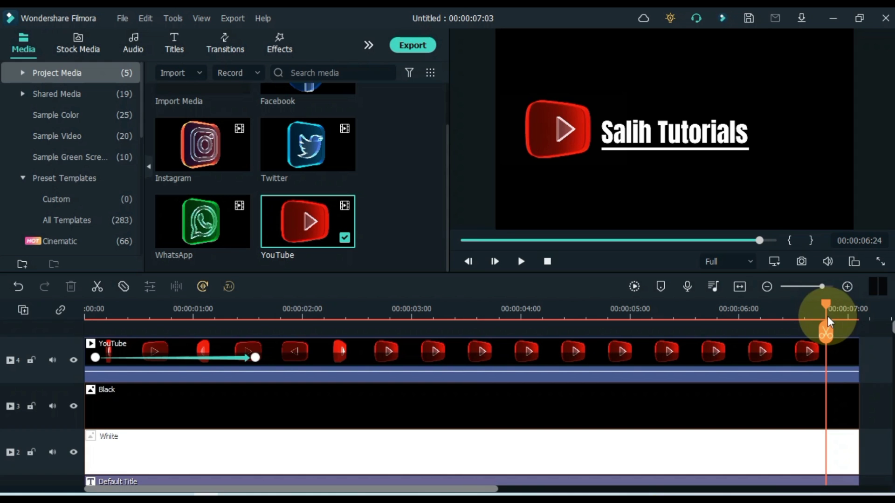
{"action": "left_click", "coordinate": [837, 345]}
{"action": "left_click", "coordinate": [826, 333]}
{"action": "scroll", "coordinate": [839, 369], "scroll_direction": "down", "scroll_amount": 1}
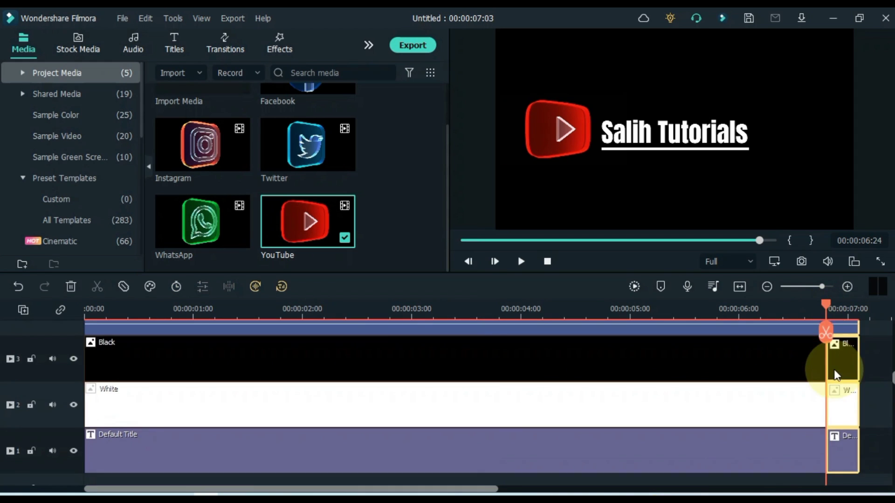
{"action": "key", "text": "Delete"}
{"action": "scroll", "coordinate": [834, 370], "scroll_direction": "up", "scroll_amount": 1}
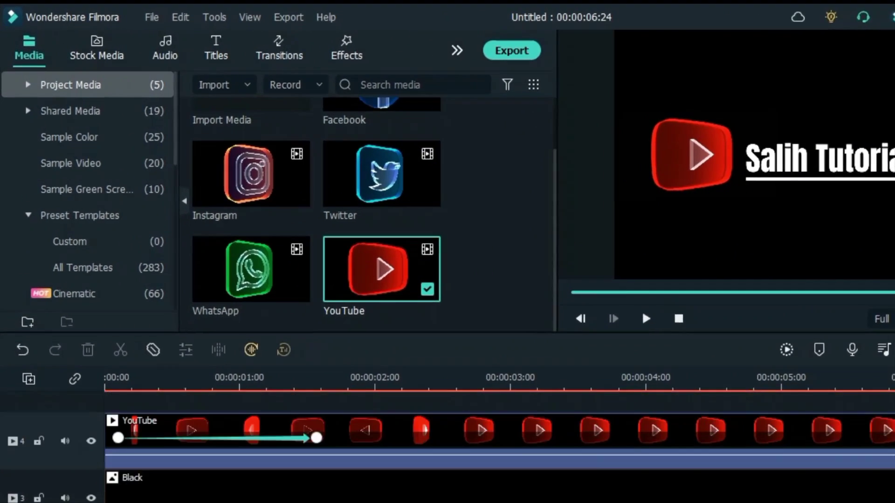
Step: Export the lower-third as an MP4 named YouTube
{"action": "left_click", "coordinate": [512, 50]}
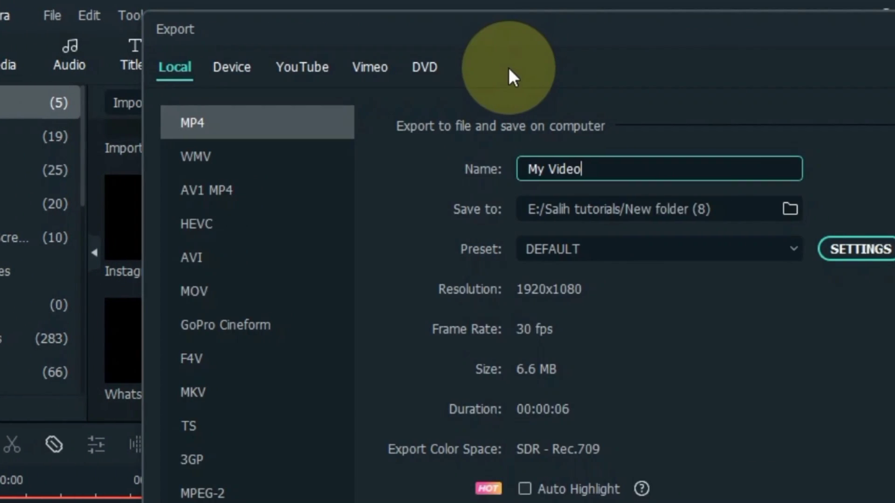
{"action": "left_click_drag", "start_coordinate": [583, 170], "coordinate": [545, 169]}
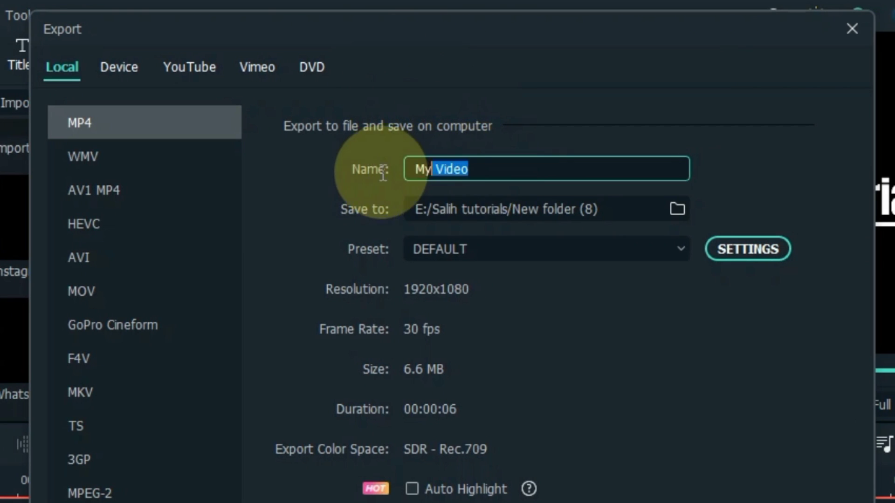
{"action": "key", "text": "ctrl+a"}
{"action": "type", "text": "YouTube"}
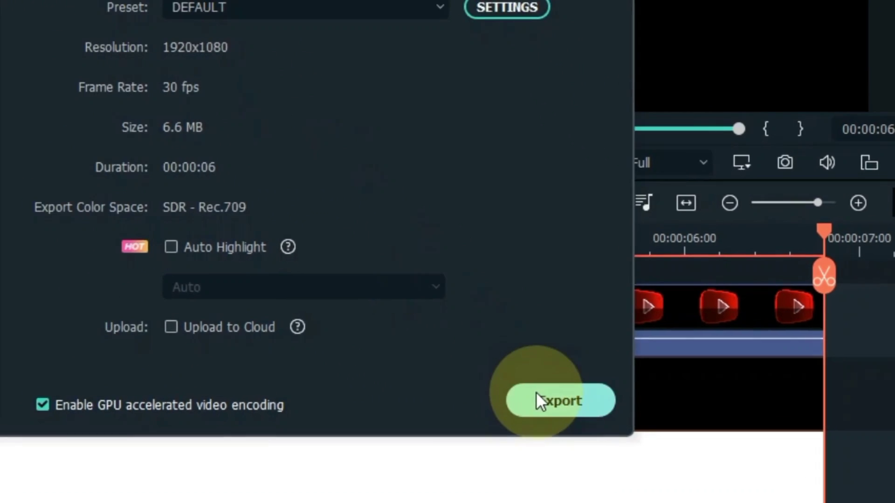
{"action": "left_click", "coordinate": [536, 401]}
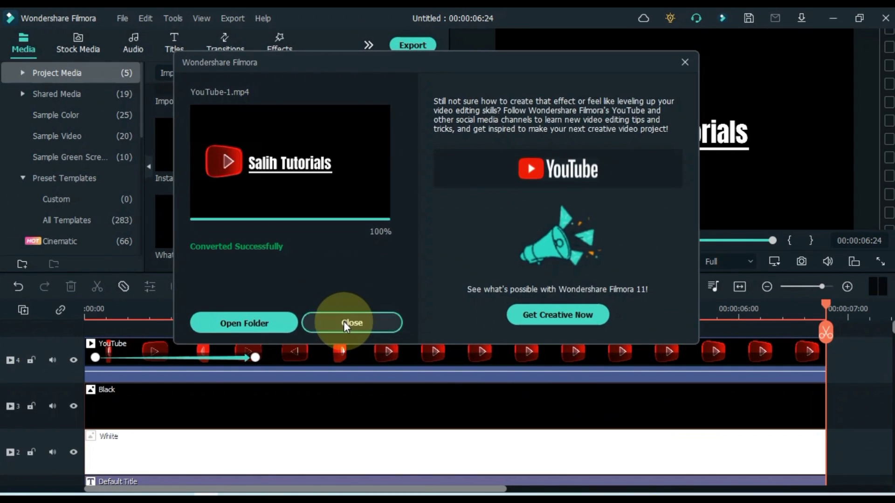
{"action": "left_click", "coordinate": [331, 375]}
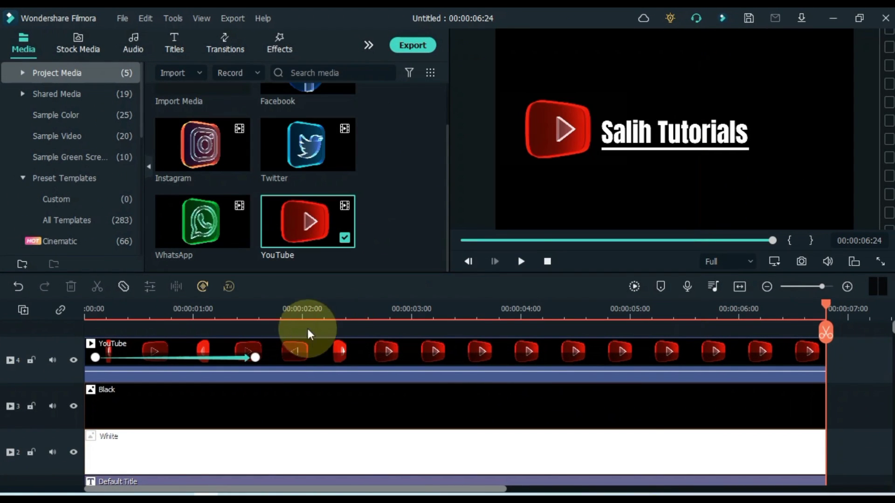
Step: Replace the YouTube clip on the top track with the WhatsApp clip
{"action": "left_click", "coordinate": [284, 320]}
{"action": "left_click", "coordinate": [326, 367]}
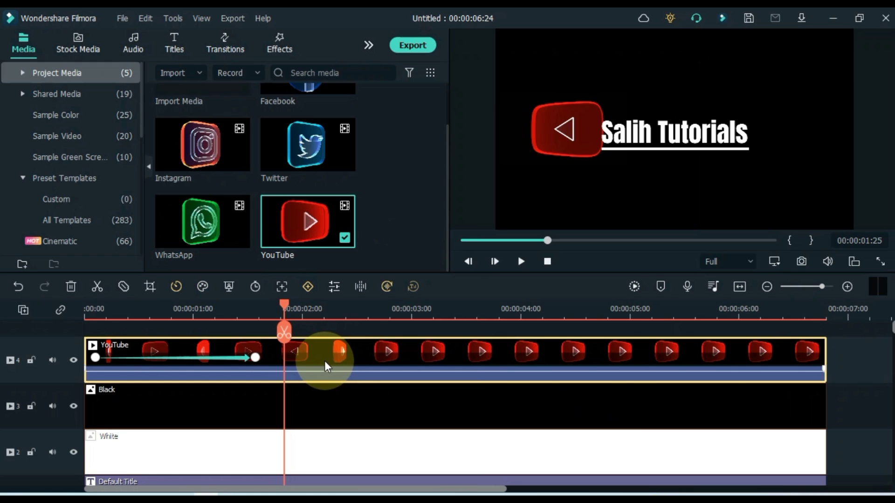
{"action": "key", "text": "Delete"}
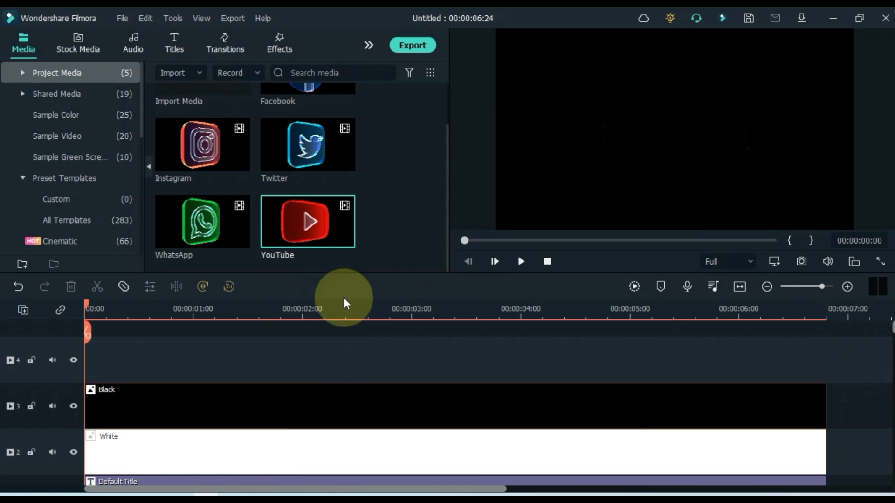
{"action": "left_click_drag", "start_coordinate": [196, 225], "coordinate": [76, 364]}
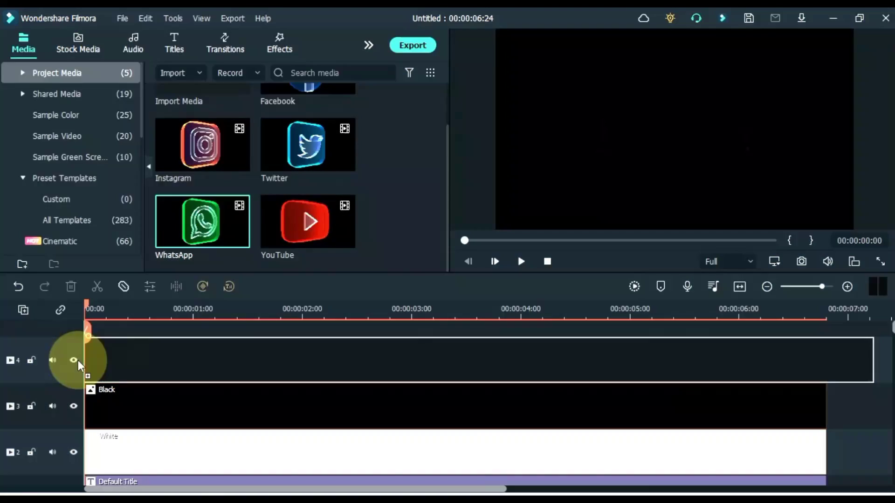
Step: Export the WhatsApp lower-third as an MP4 named WhatsApp
{"action": "left_click", "coordinate": [409, 50]}
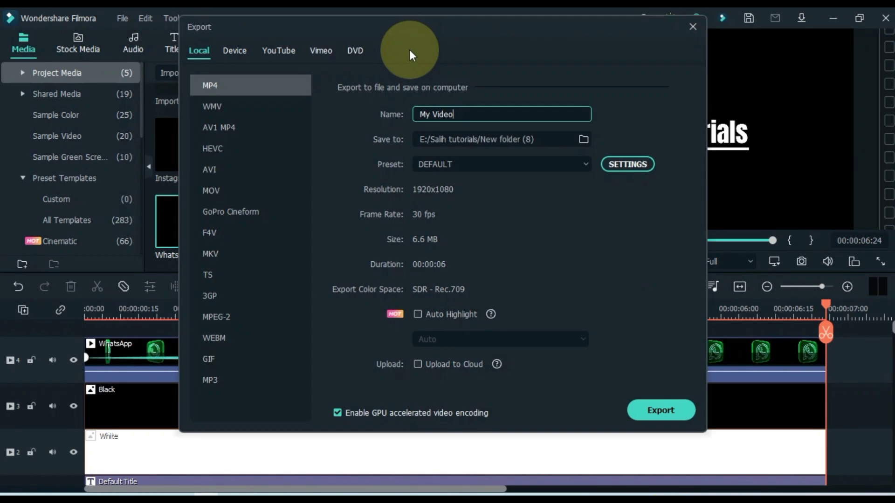
{"action": "type", "text": "WhatsApp"}
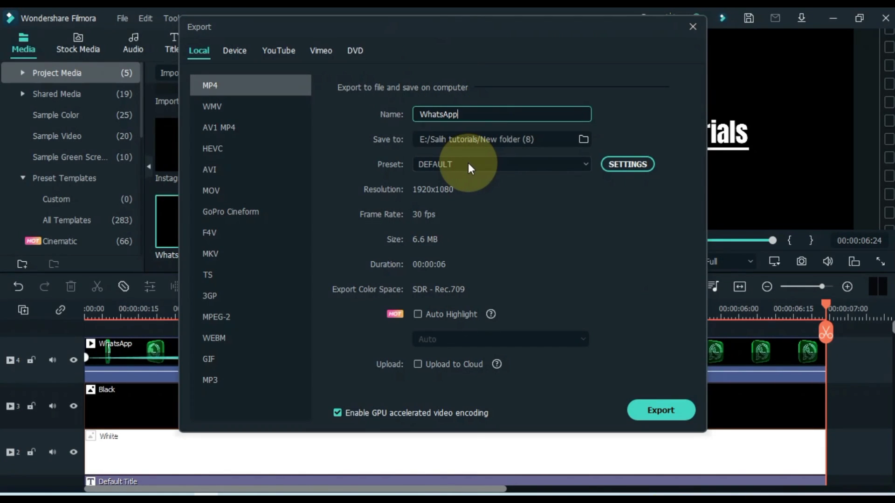
{"action": "left_click", "coordinate": [662, 411]}
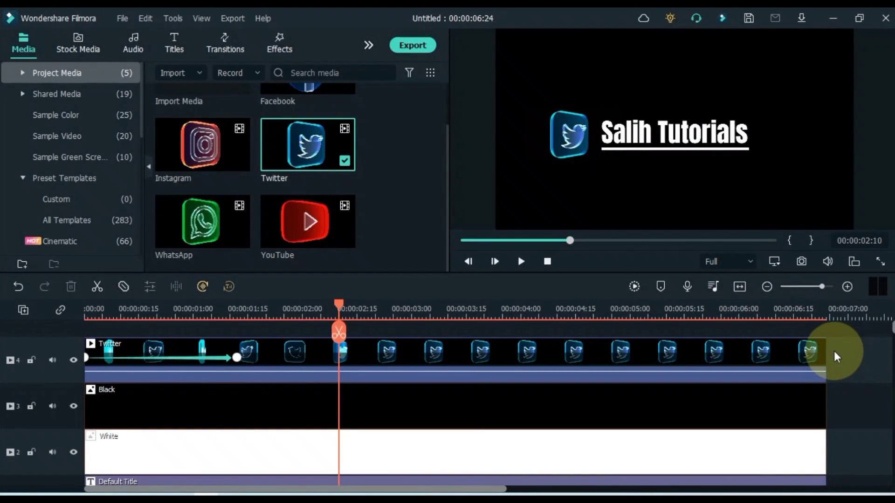
Step: Preview and export the Twitter lower-third as Twitter, then preview the Instagram version
{"action": "key", "text": "Home"}
{"action": "key", "text": "space"}
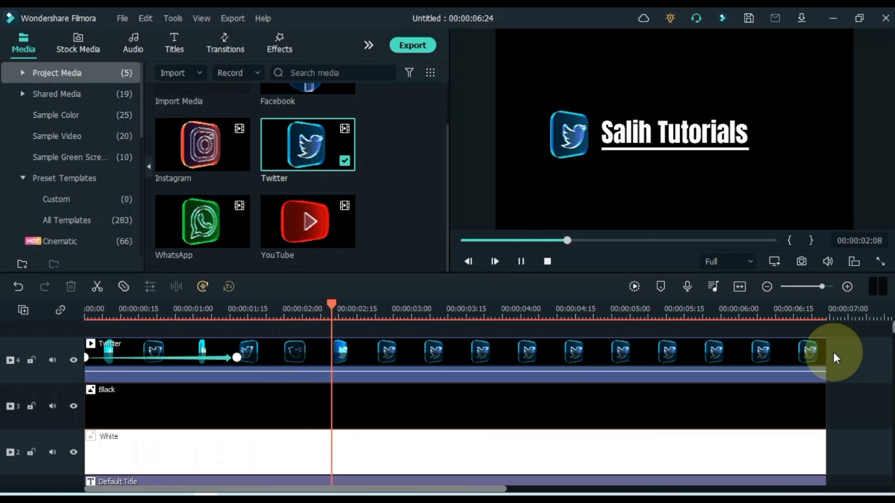
{"action": "key", "text": "space"}
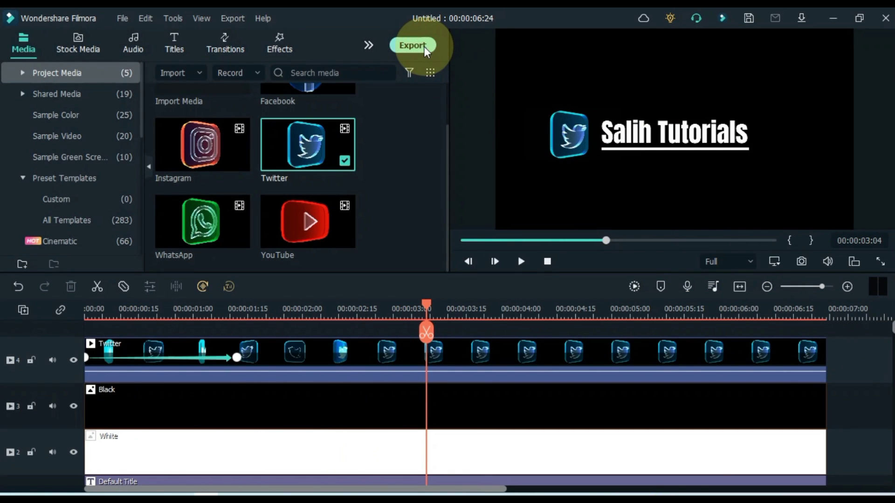
{"action": "left_click", "coordinate": [412, 45]}
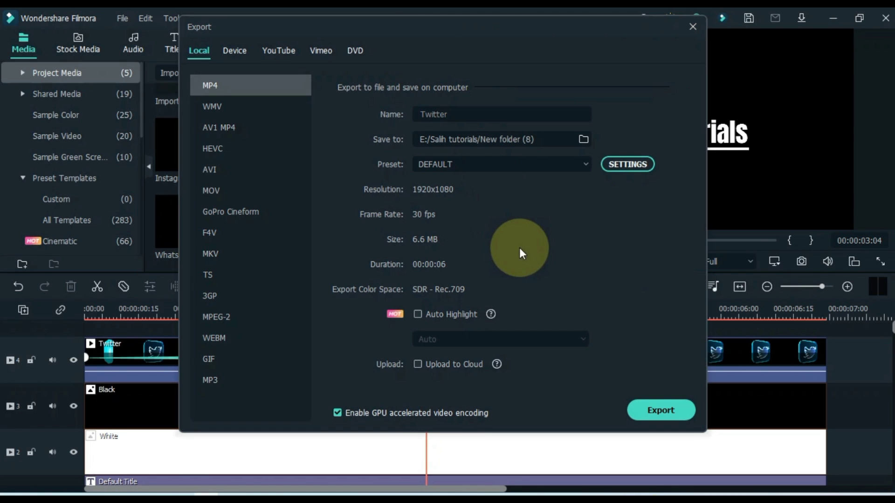
{"action": "left_click", "coordinate": [659, 408]}
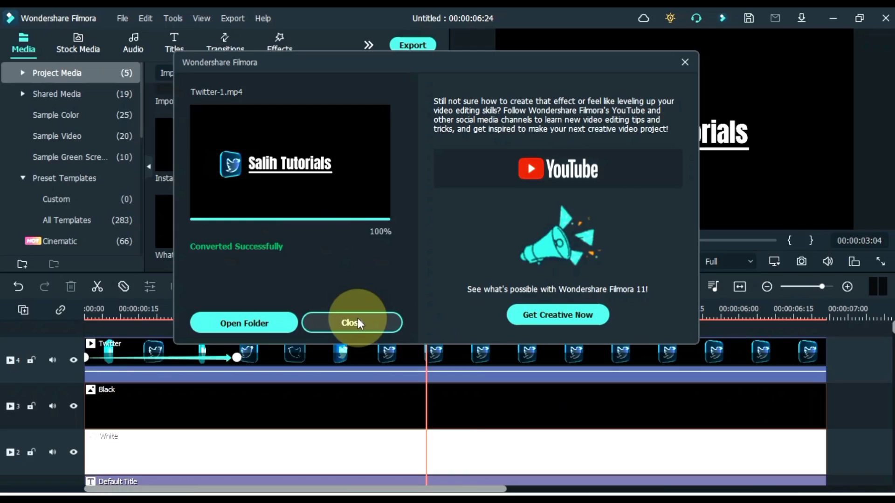
{"action": "left_click", "coordinate": [357, 321]}
{"action": "key", "text": "space"}
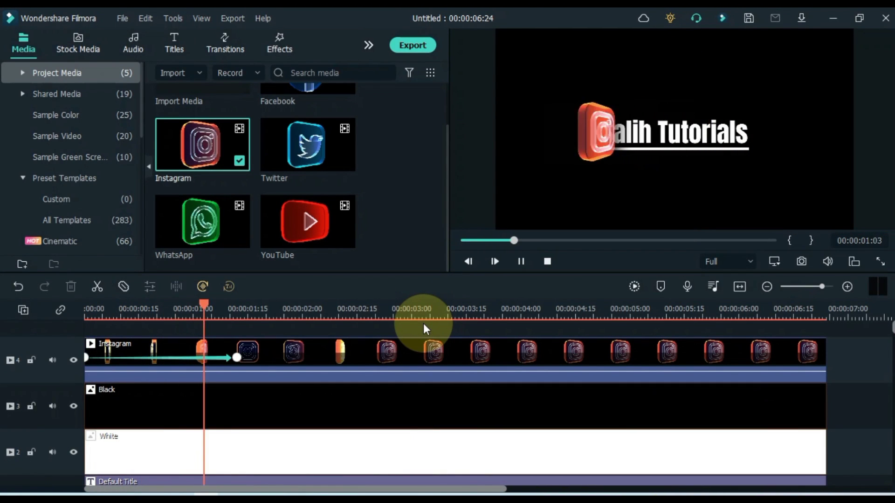
Step: Export the Instagram lower-third as an MP4 named Instagram
{"action": "left_click", "coordinate": [413, 45]}
{"action": "type", "text": "Instagram"}
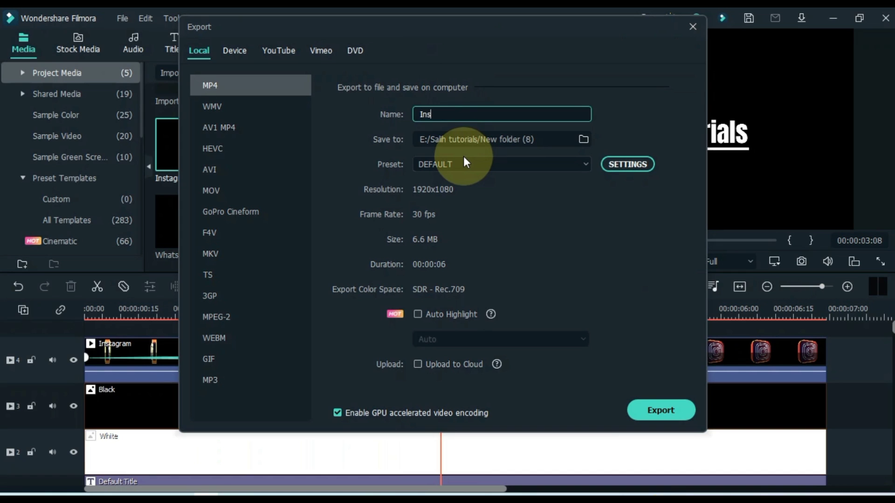
{"action": "left_click", "coordinate": [654, 410]}
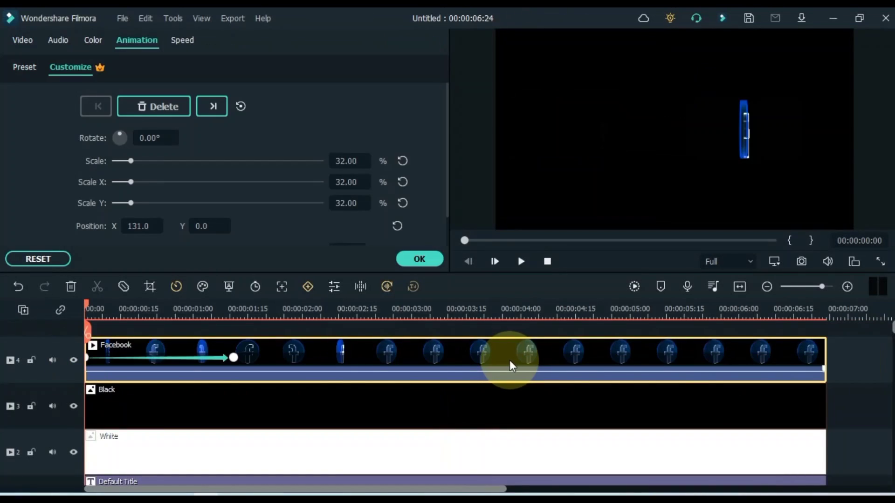
Step: Export the Facebook lower-third as Facebook and open the output folder
{"action": "key", "text": "space"}
{"action": "left_click", "coordinate": [505, 331]}
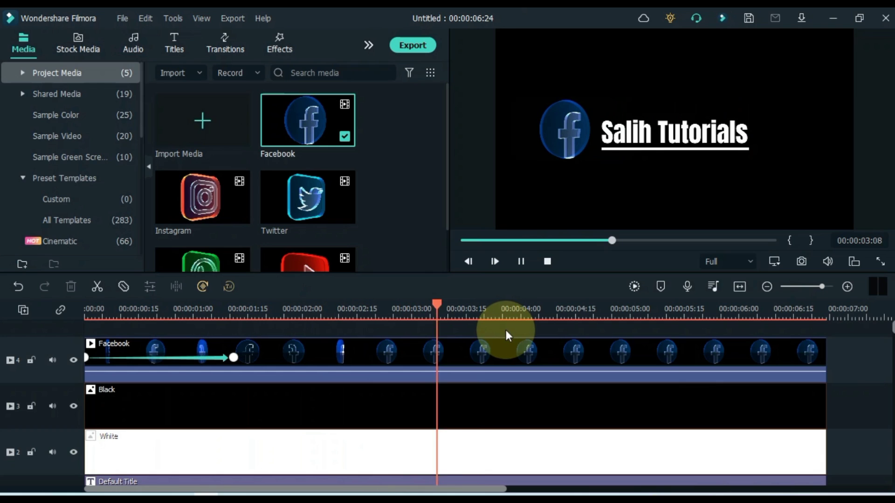
{"action": "left_click", "coordinate": [413, 43]}
{"action": "type", "text": "Facebook"}
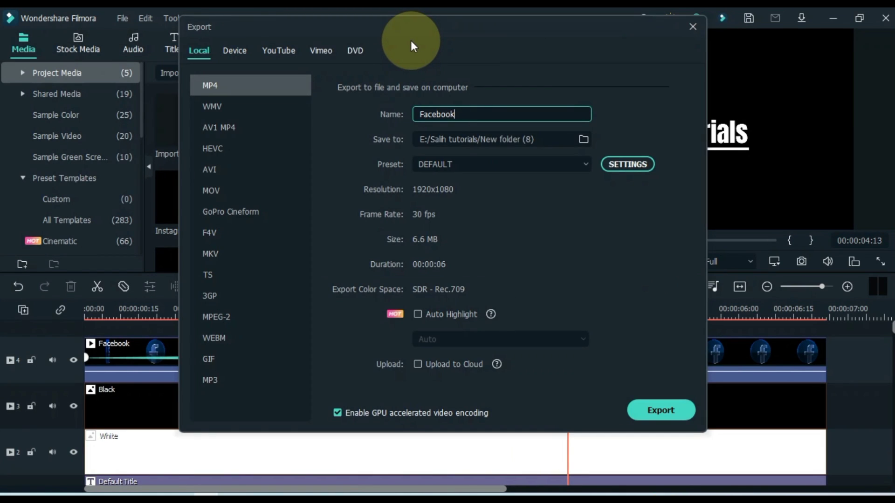
{"action": "left_click", "coordinate": [674, 409]}
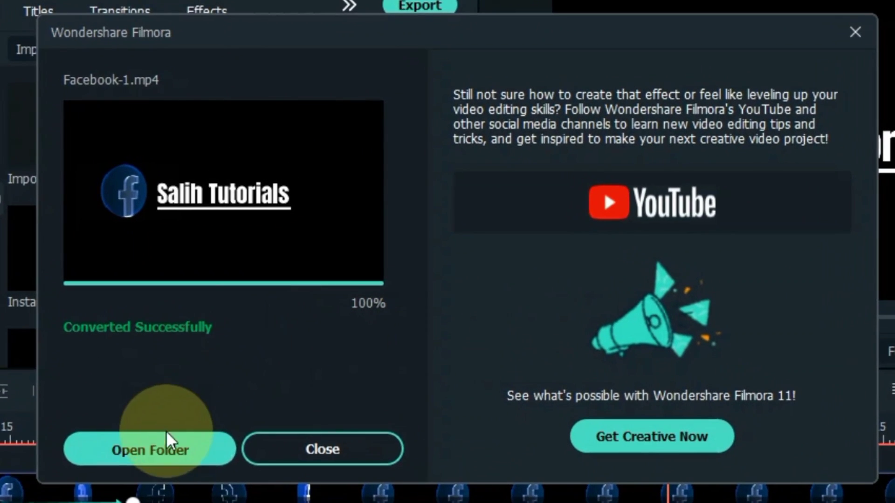
{"action": "left_click", "coordinate": [166, 441]}
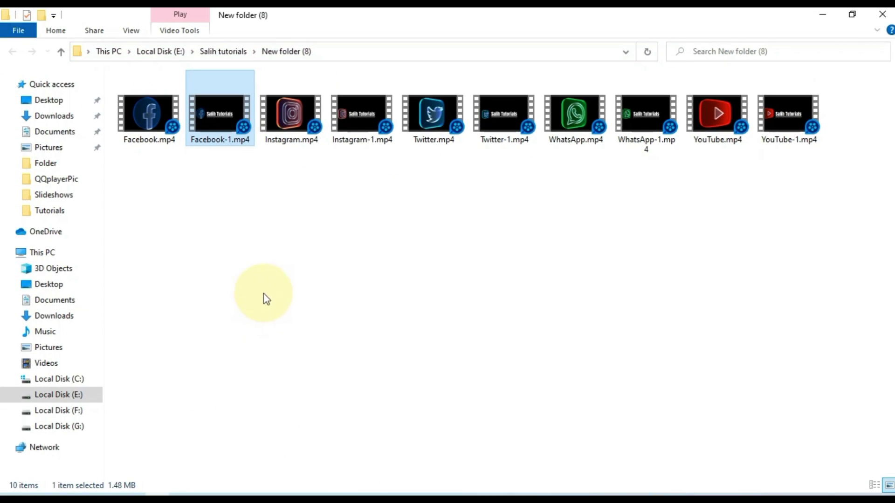
Step: Add Instagram-1, Twitter-1 and WhatsApp-1.mp4 to the file selection in New folder (8)
{"action": "left_click", "coordinate": [360, 135], "text": "ctrl"}
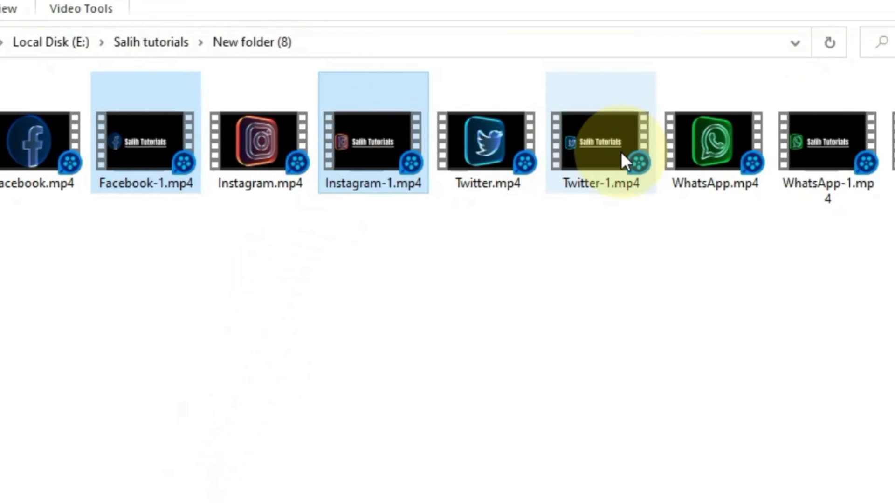
{"action": "left_click", "coordinate": [621, 152], "text": "ctrl"}
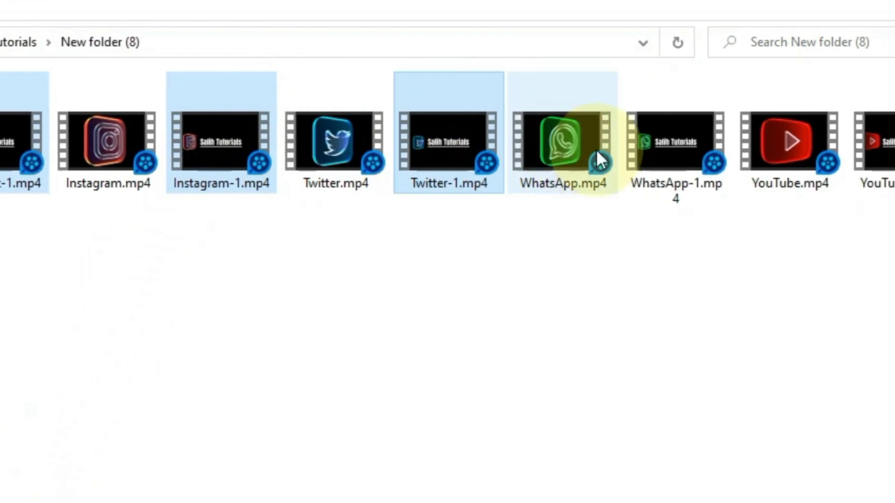
{"action": "left_click", "coordinate": [828, 149], "text": "ctrl"}
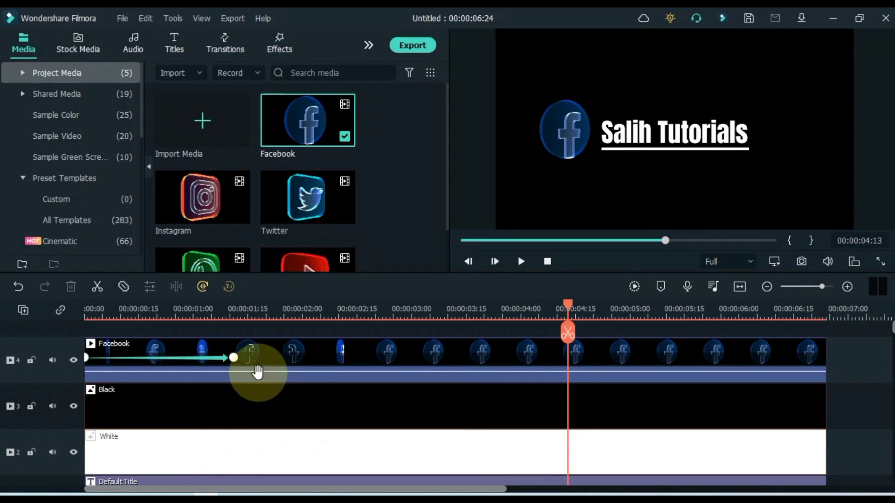
Step: Delete the old media from the Filmora project library
{"action": "scroll", "coordinate": [228, 259], "scroll_direction": "down", "scroll_amount": 2}
{"action": "key", "text": "Delete"}
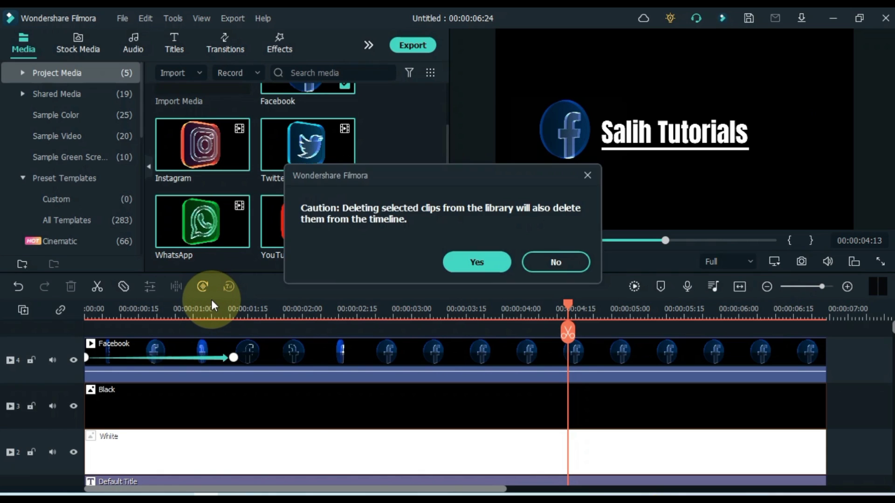
{"action": "left_click", "coordinate": [468, 264]}
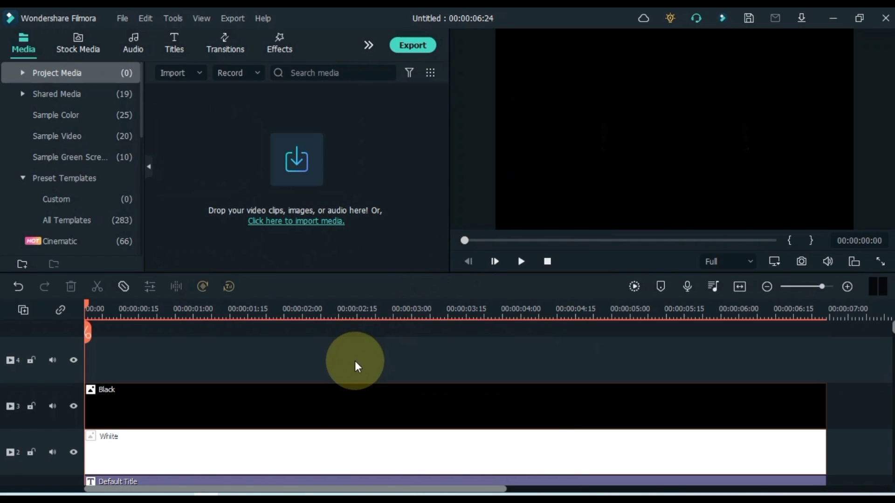
Step: Clear all leftover clips from the timeline and remove the empty tracks
{"action": "left_click_drag", "start_coordinate": [354, 361], "coordinate": [200, 446]}
{"action": "key", "text": "Delete"}
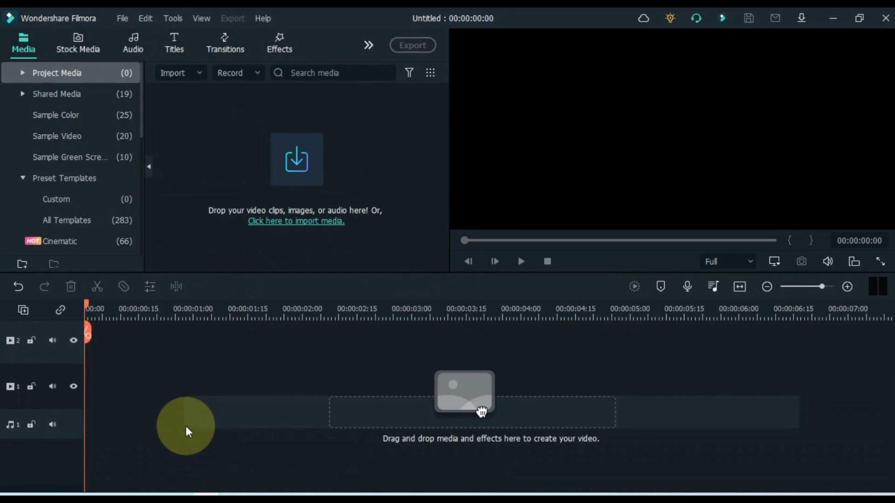
{"action": "left_click", "coordinate": [24, 312]}
{"action": "left_click", "coordinate": [79, 392]}
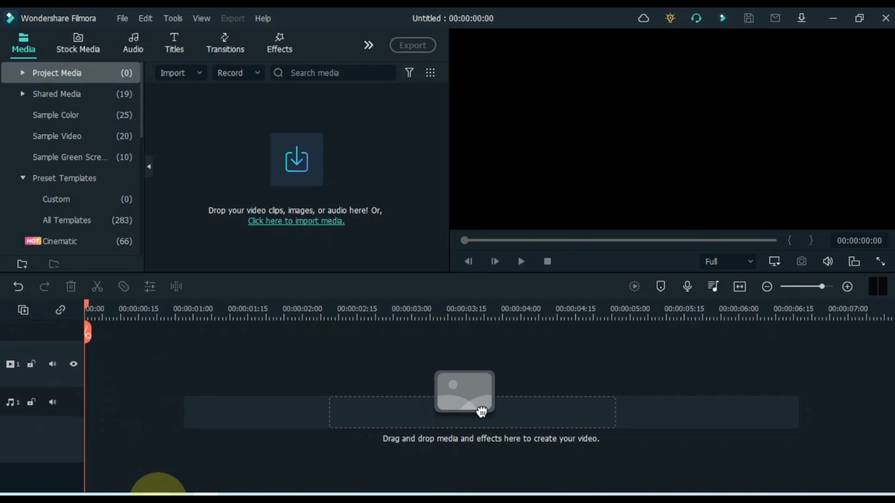
Step: Import the five Salih Tutorials videos and place Facebook-1 on the first video track
{"action": "left_click", "coordinate": [159, 494]}
{"action": "left_click_drag", "start_coordinate": [225, 135], "coordinate": [286, 218]}
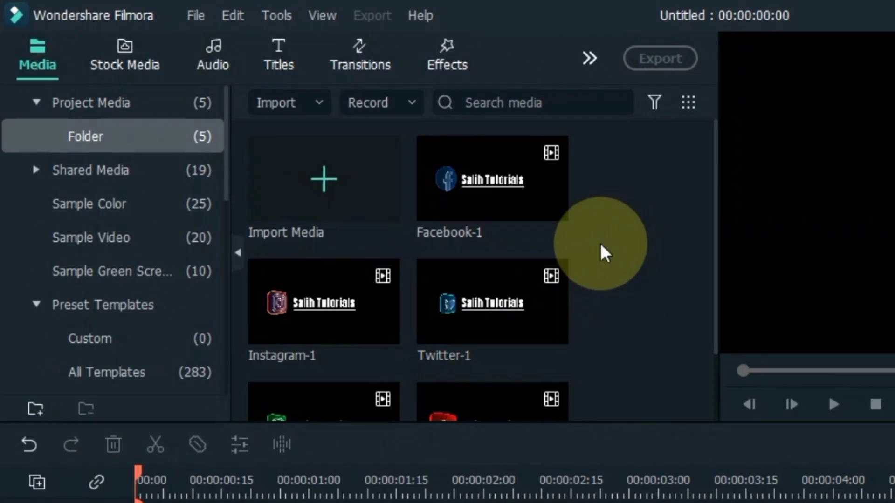
{"action": "mouse_move", "coordinate": [311, 134]}
{"action": "left_click_drag", "start_coordinate": [500, 202], "coordinate": [113, 374]}
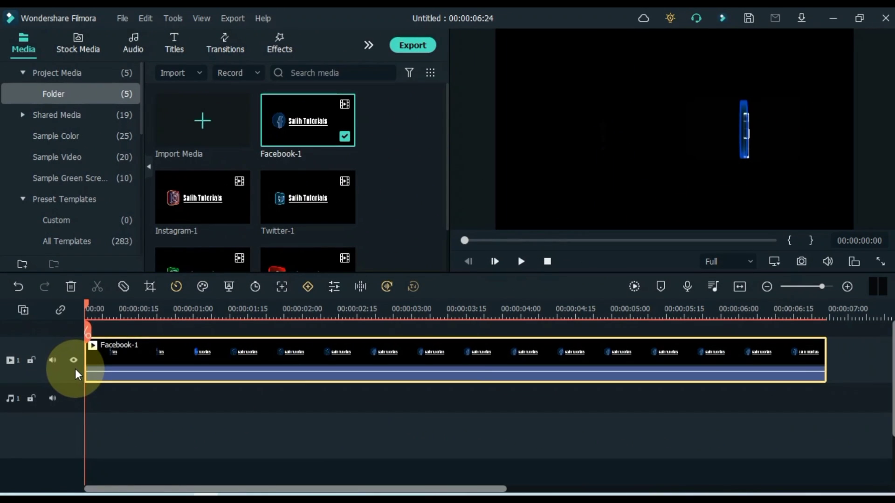
{"action": "key", "text": "space"}
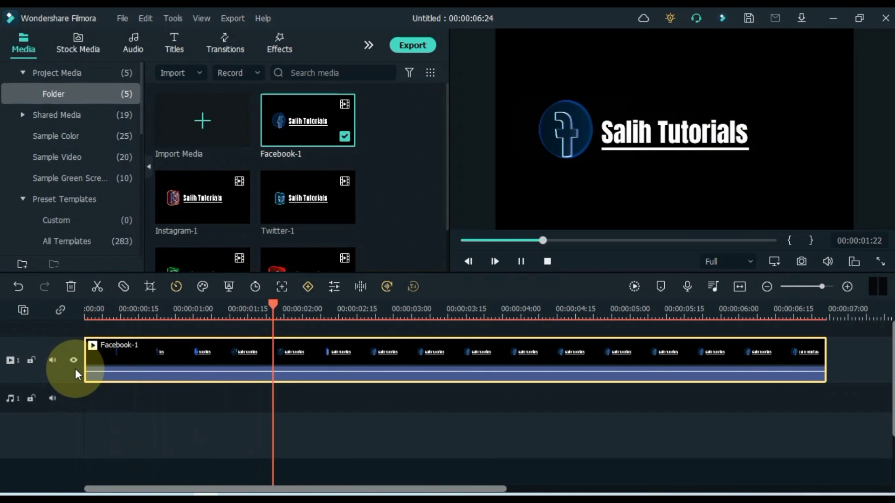
{"action": "key", "text": "space"}
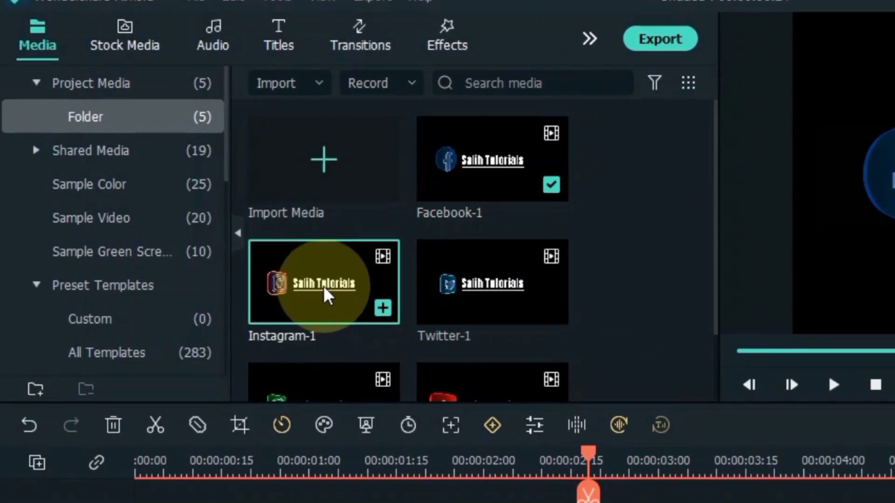
Step: Stack Instagram-1, Twitter-1, WhatsApp-1 and YouTube-1 on new tracks at 0:00, YouTube on top
{"action": "left_click_drag", "start_coordinate": [210, 192], "coordinate": [172, 332]}
{"action": "left_click_drag", "start_coordinate": [275, 379], "coordinate": [138, 379]}
{"action": "left_click_drag", "start_coordinate": [492, 195], "coordinate": [147, 377]}
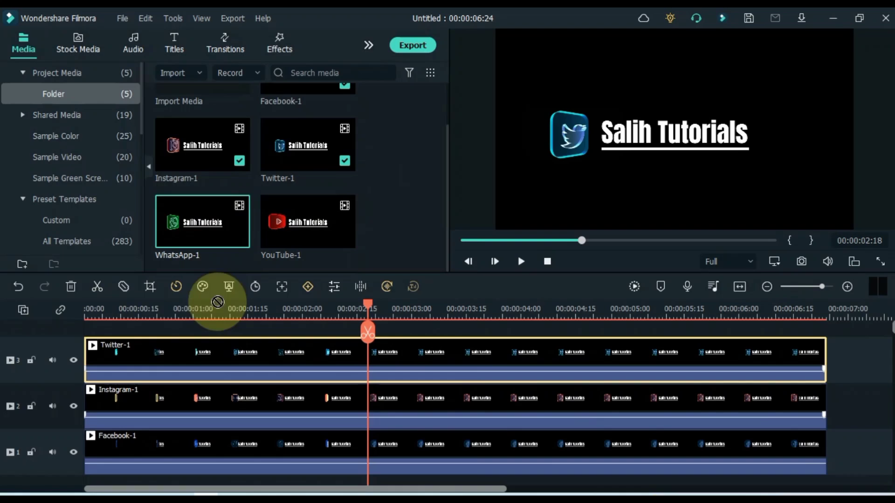
{"action": "left_click_drag", "start_coordinate": [86, 335], "coordinate": [86, 334]}
{"action": "left_click_drag", "start_coordinate": [307, 222], "coordinate": [77, 326]}
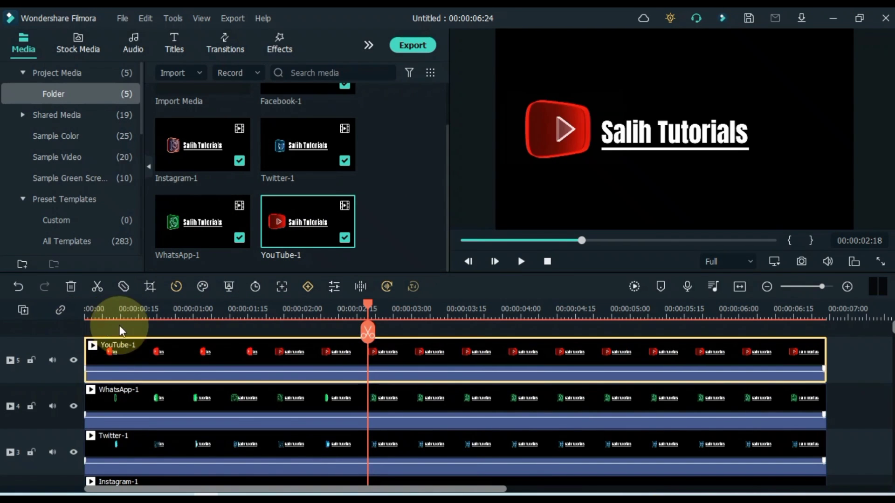
Step: Set the top-track YouTube-1 clip's Transform scale to 50%
{"action": "double_click", "coordinate": [213, 355]}
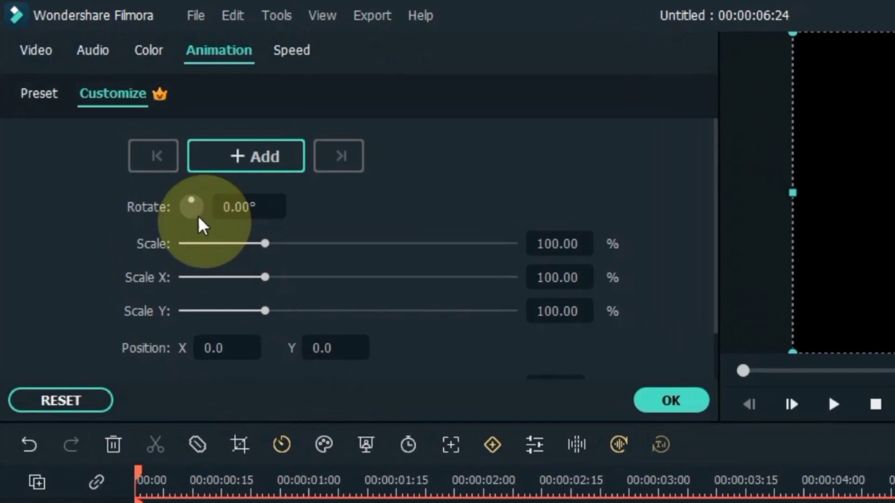
{"action": "left_click", "coordinate": [34, 51]}
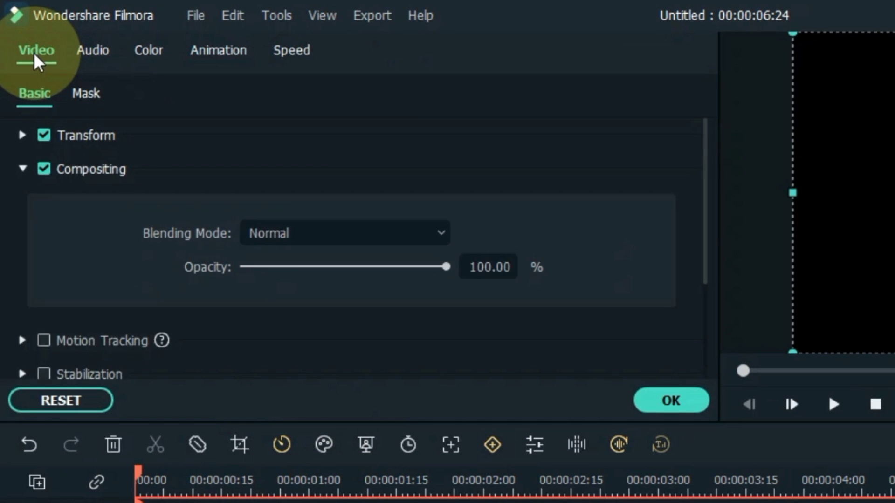
{"action": "left_click", "coordinate": [23, 169]}
{"action": "left_click", "coordinate": [22, 135]}
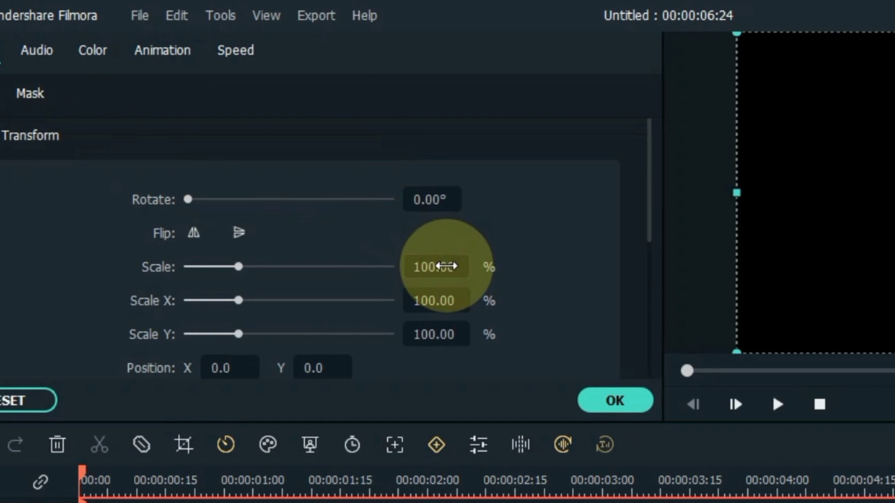
{"action": "left_click", "coordinate": [236, 266]}
{"action": "type", "text": "50"}
{"action": "key", "text": "Return"}
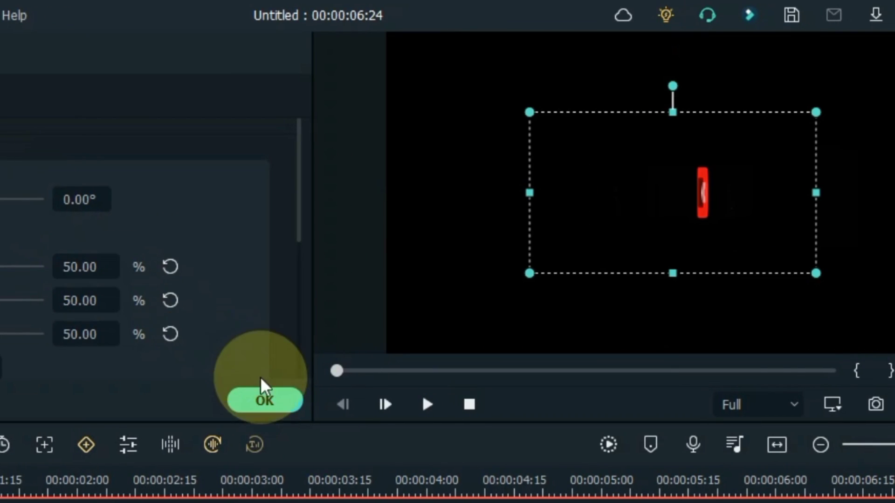
{"action": "left_click", "coordinate": [407, 397]}
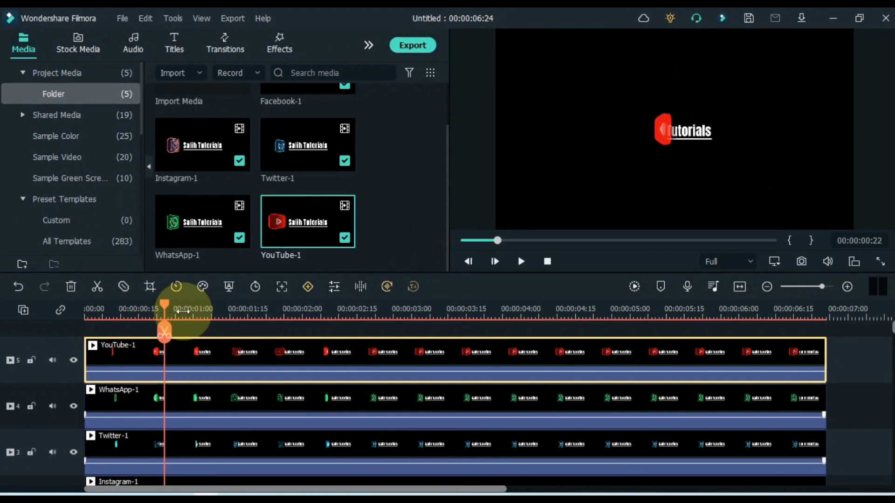
{"action": "left_click", "coordinate": [219, 310]}
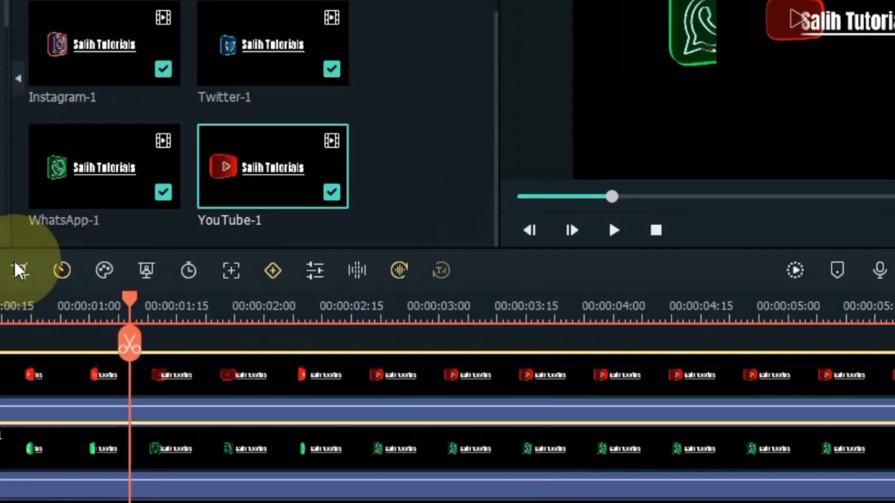
Step: Crop YouTube-1 to 1447 x 491 with a Custom ratio and move it to the top-right corner
{"action": "left_click", "coordinate": [20, 270]}
{"action": "left_click", "coordinate": [151, 408]}
{"action": "left_click", "coordinate": [140, 371]}
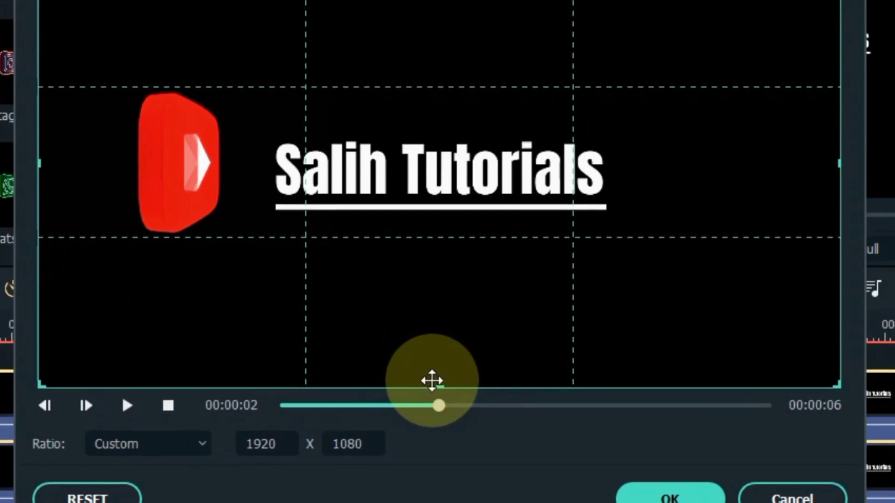
{"action": "left_click_drag", "start_coordinate": [432, 381], "coordinate": [466, 254]}
{"action": "left_click_drag", "start_coordinate": [38, 125], "coordinate": [86, 125]}
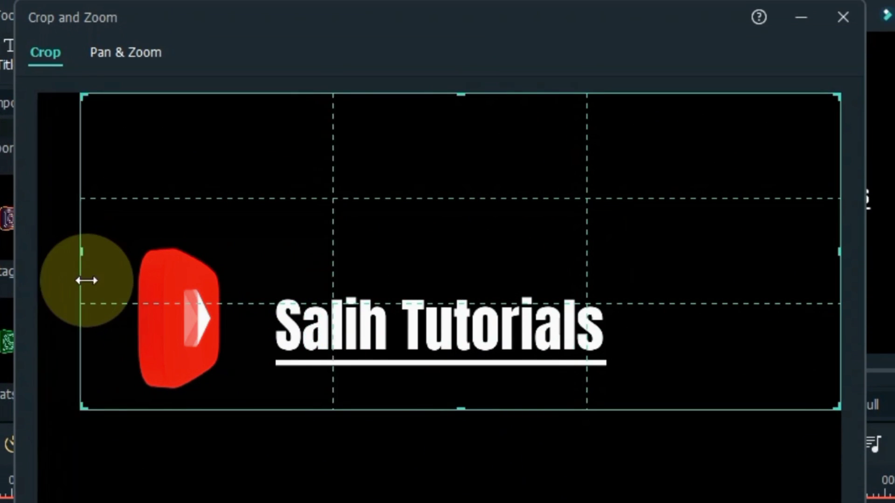
{"action": "left_click_drag", "start_coordinate": [86, 280], "coordinate": [72, 295]}
{"action": "left_click_drag", "start_coordinate": [838, 261], "coordinate": [673, 329]}
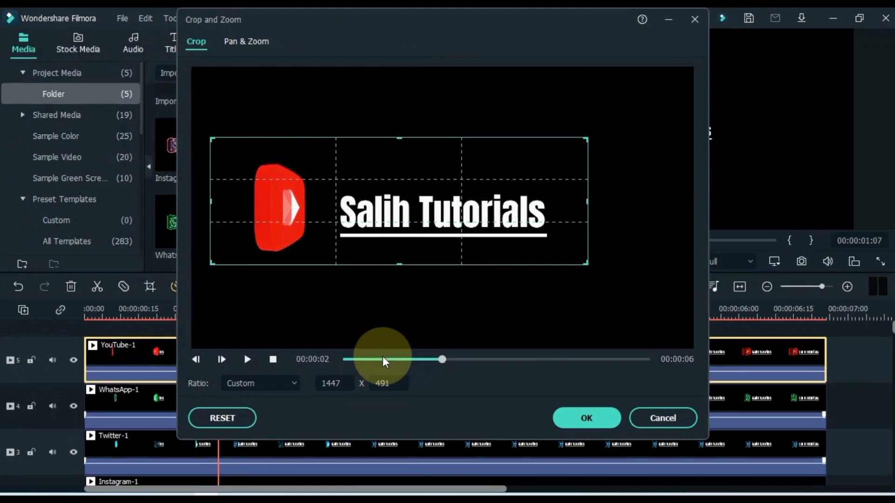
{"action": "left_click_drag", "start_coordinate": [379, 359], "coordinate": [459, 355]}
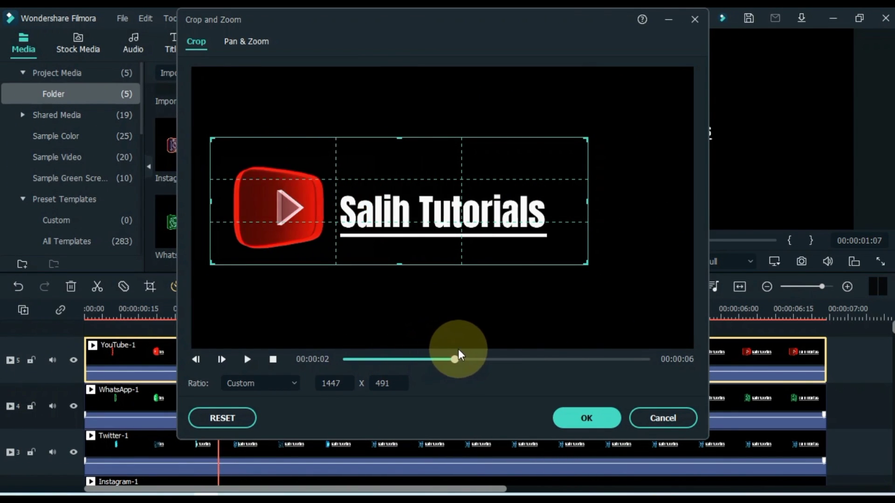
{"action": "left_click", "coordinate": [588, 419]}
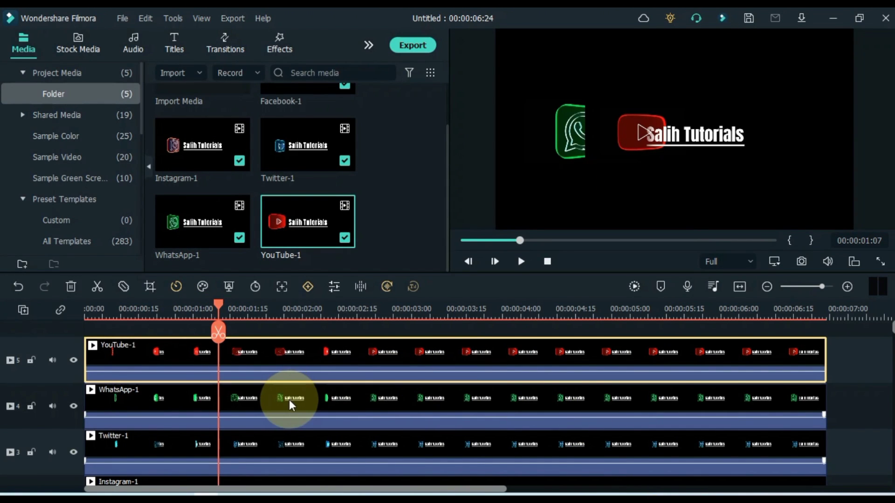
{"action": "double_click", "coordinate": [296, 349]}
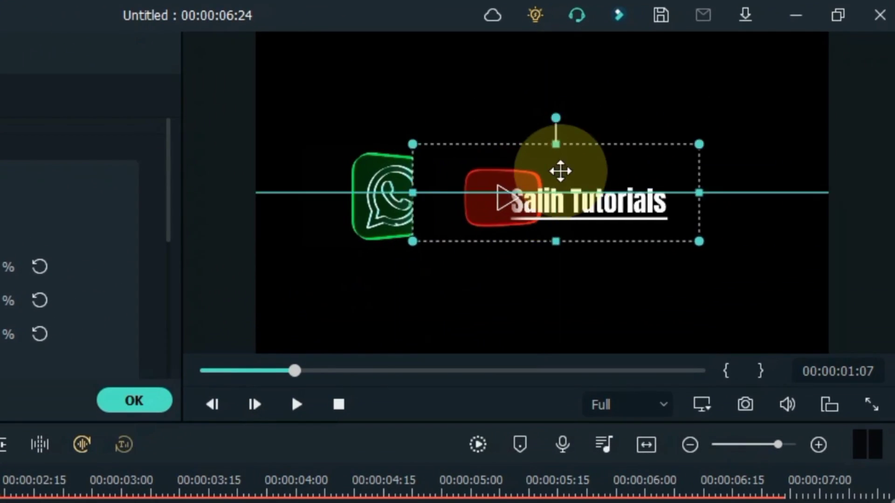
{"action": "left_click_drag", "start_coordinate": [560, 171], "coordinate": [630, 108]}
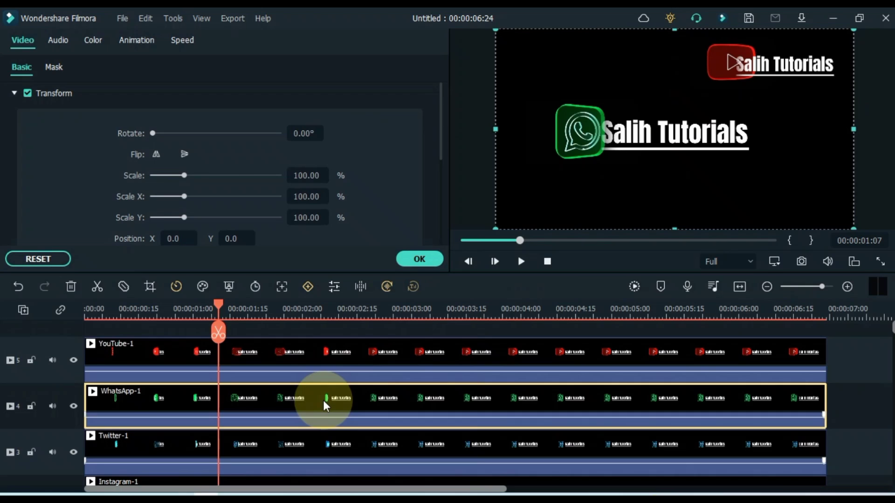
Step: Set WhatsApp-1's scale to 50%
{"action": "left_click", "coordinate": [305, 175]}
{"action": "type", "text": "50"}
{"action": "key", "text": "Return"}
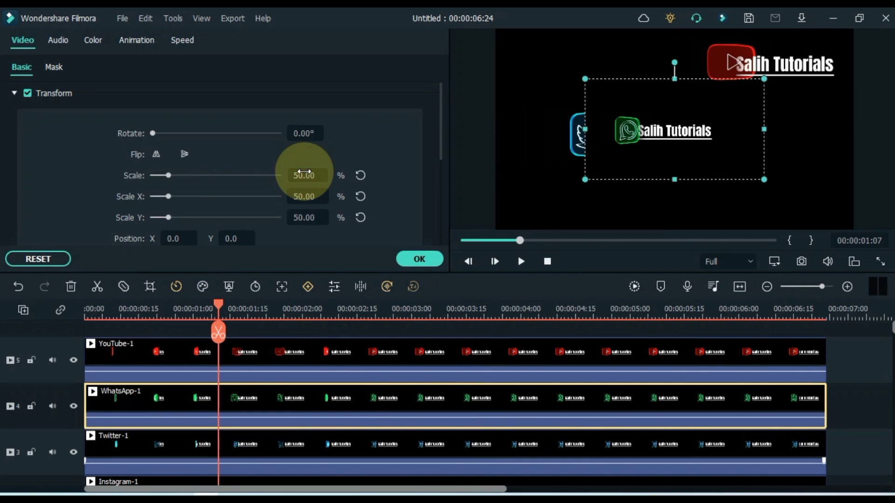
Step: Crop WhatsApp-1 around its logo and title with a Custom ratio and place it upper-left
{"action": "left_click", "coordinate": [154, 286]}
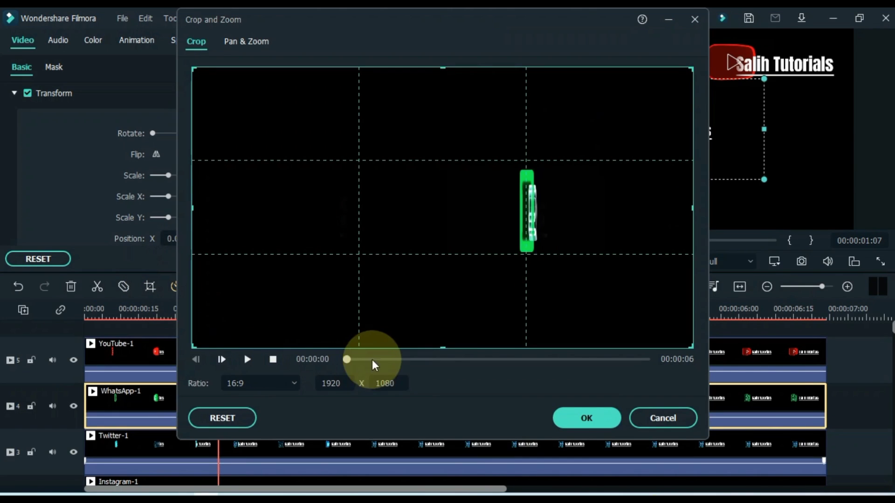
{"action": "left_click_drag", "start_coordinate": [372, 359], "coordinate": [427, 359]}
{"action": "left_click", "coordinate": [250, 383]}
{"action": "left_click", "coordinate": [256, 336]}
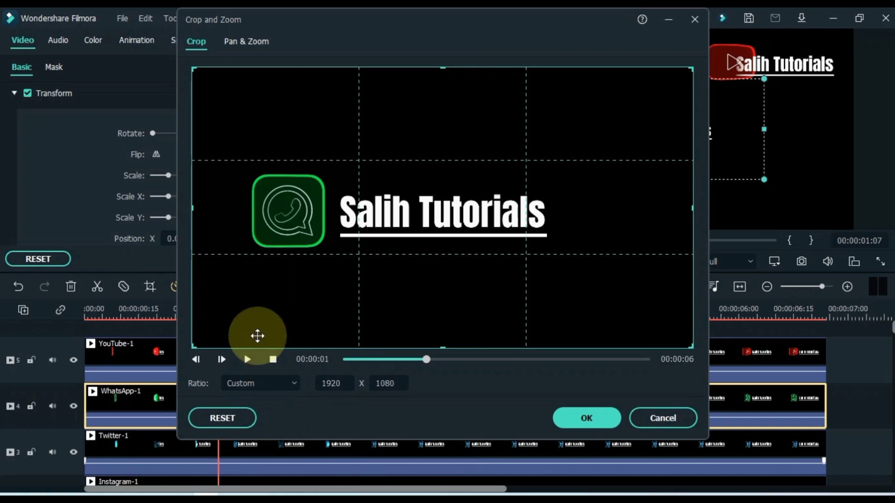
{"action": "left_click_drag", "start_coordinate": [204, 210], "coordinate": [256, 210]}
{"action": "left_click_drag", "start_coordinate": [468, 66], "coordinate": [469, 157]}
{"action": "left_click_drag", "start_coordinate": [467, 347], "coordinate": [468, 263]}
{"action": "left_click_drag", "start_coordinate": [692, 196], "coordinate": [587, 248]}
{"action": "left_click", "coordinate": [586, 418]}
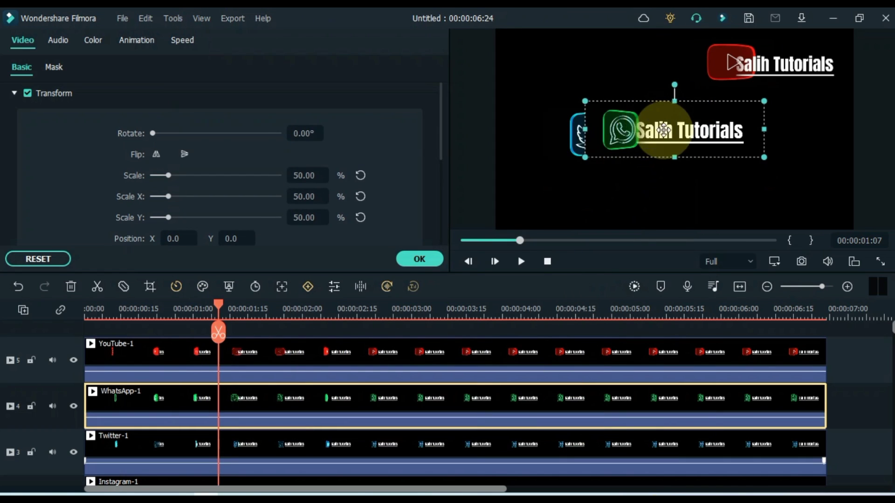
{"action": "left_click_drag", "start_coordinate": [625, 124], "coordinate": [574, 66]}
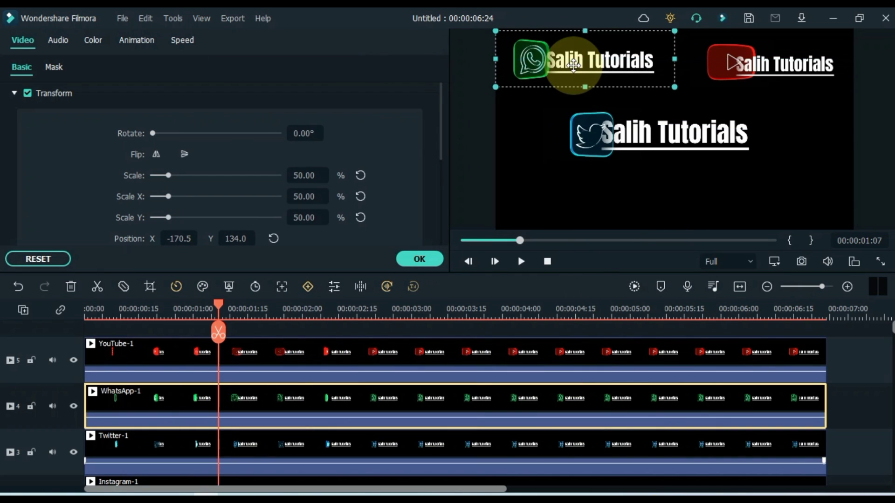
{"action": "scroll", "coordinate": [359, 399], "scroll_direction": "down", "scroll_amount": 1}
Step: Select Twitter-1 and set its scale to 50%
{"action": "left_click", "coordinate": [359, 400]}
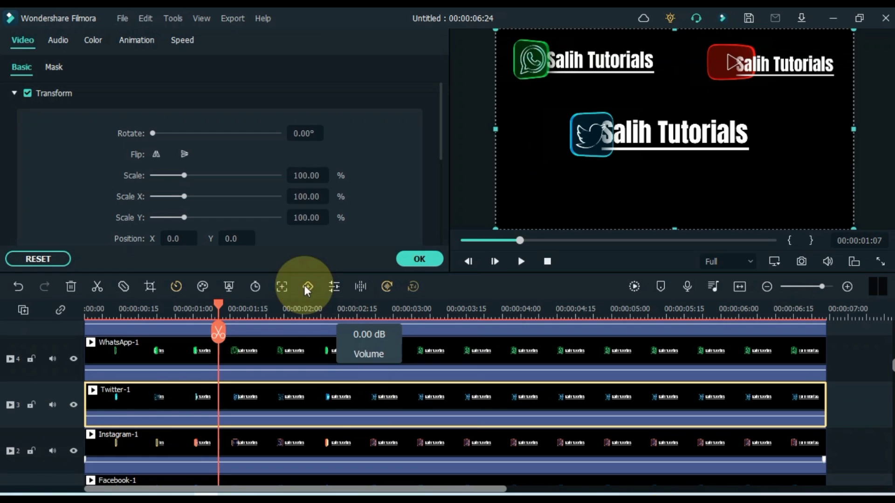
{"action": "left_click", "coordinate": [303, 176]}
{"action": "type", "text": "50"}
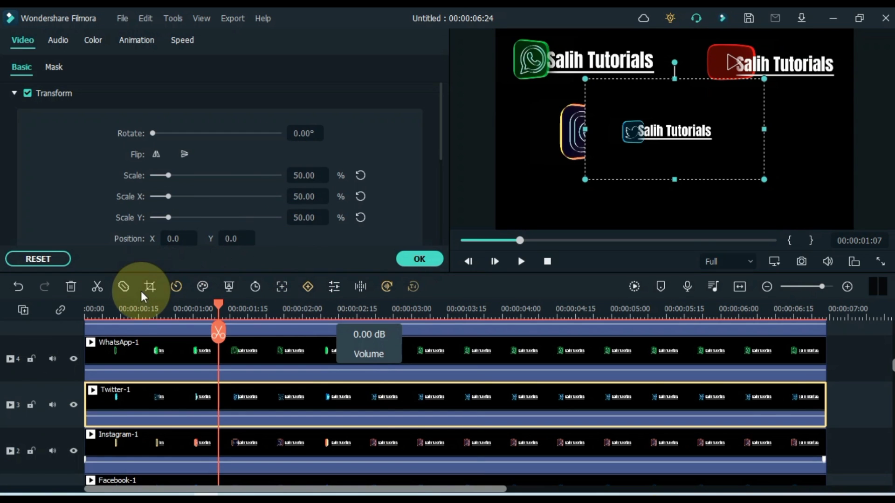
Step: Crop Twitter-1 to 1618 x 368 with a Custom ratio and move it left under WhatsApp
{"action": "left_click", "coordinate": [150, 286]}
{"action": "left_click_drag", "start_coordinate": [343, 360], "coordinate": [425, 359]}
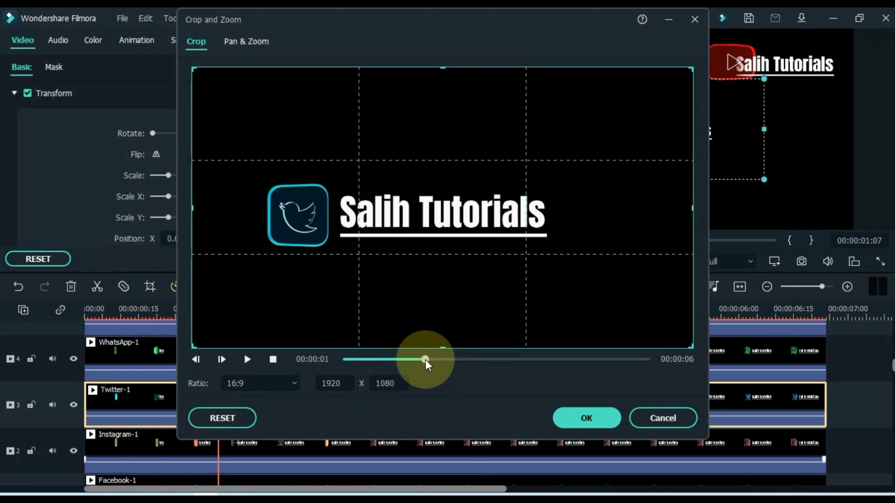
{"action": "left_click", "coordinate": [258, 383]}
{"action": "left_click", "coordinate": [303, 301]}
{"action": "left_click_drag", "start_coordinate": [443, 68], "coordinate": [452, 169]}
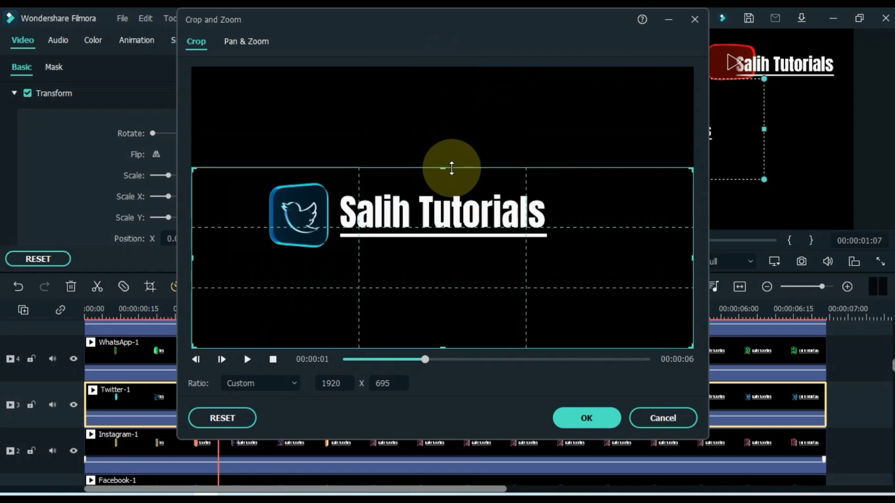
{"action": "left_click_drag", "start_coordinate": [446, 348], "coordinate": [467, 263]}
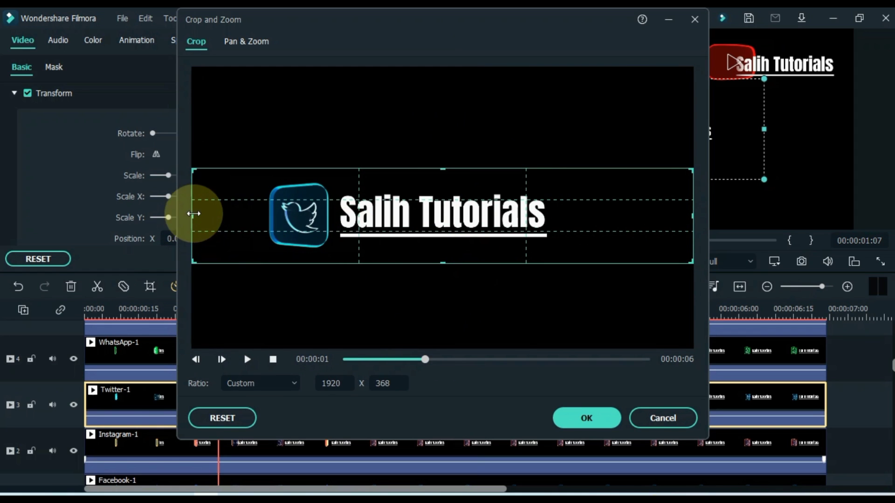
{"action": "left_click_drag", "start_coordinate": [194, 213], "coordinate": [231, 214]}
{"action": "left_click_drag", "start_coordinate": [692, 217], "coordinate": [583, 232]}
{"action": "left_click", "coordinate": [589, 418]}
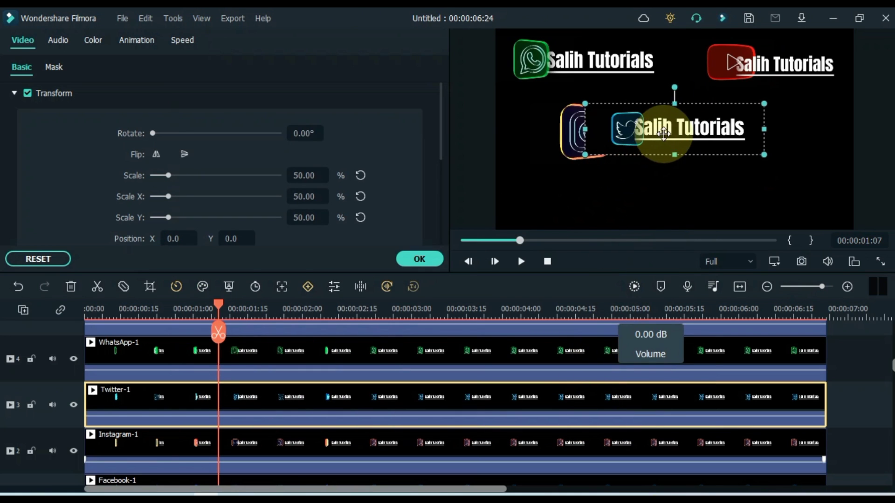
{"action": "left_click_drag", "start_coordinate": [664, 134], "coordinate": [566, 135]}
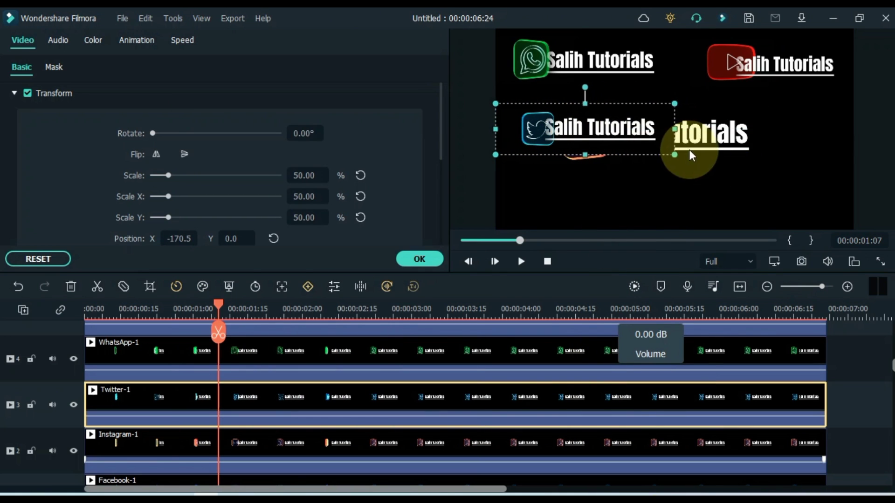
{"action": "left_click", "coordinate": [330, 443]}
Step: Scale Instagram-1 to 50% and crop away the space above and below its title
{"action": "left_click", "coordinate": [310, 170]}
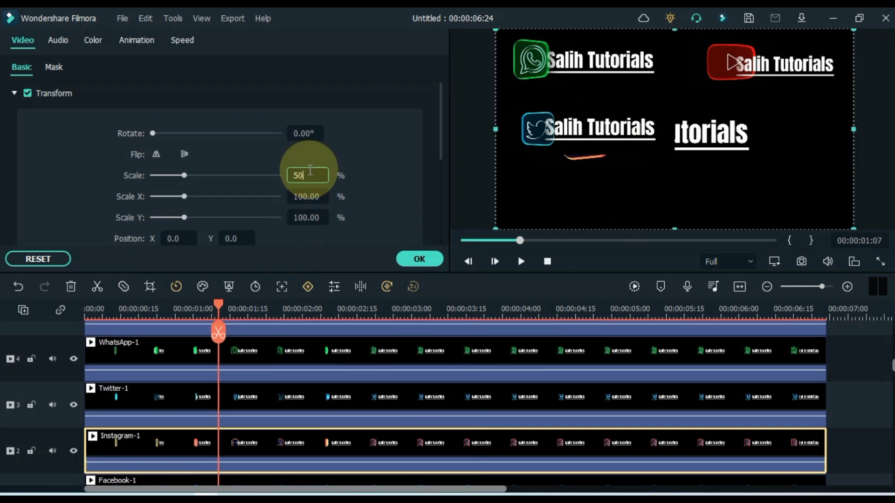
{"action": "left_click", "coordinate": [150, 287]}
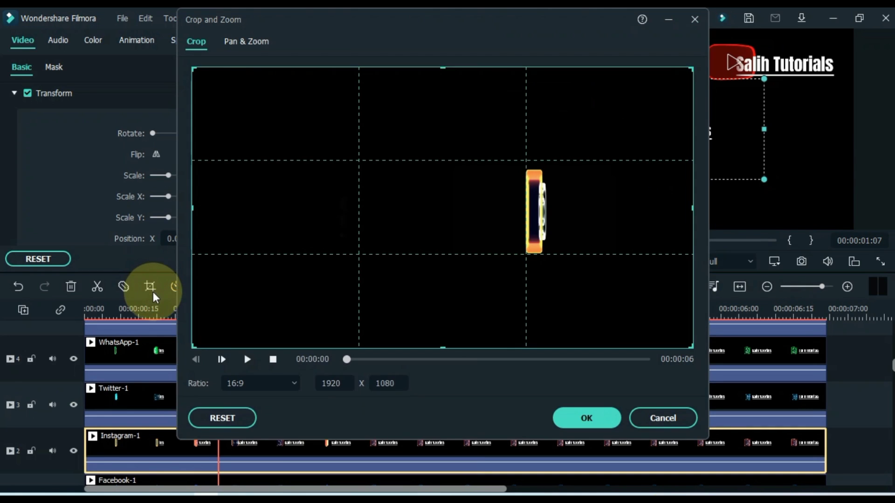
{"action": "left_click", "coordinate": [254, 383]}
{"action": "left_click", "coordinate": [254, 358]}
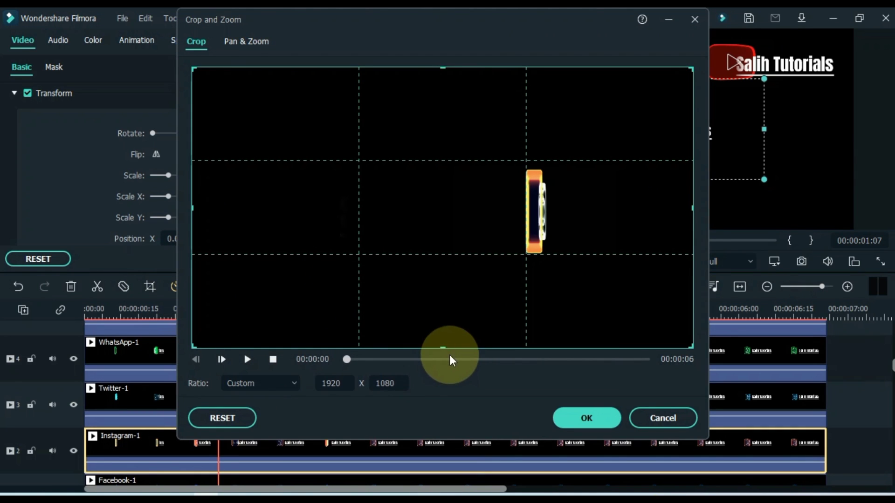
{"action": "left_click_drag", "start_coordinate": [450, 359], "coordinate": [441, 359]}
{"action": "left_click_drag", "start_coordinate": [442, 69], "coordinate": [441, 158]}
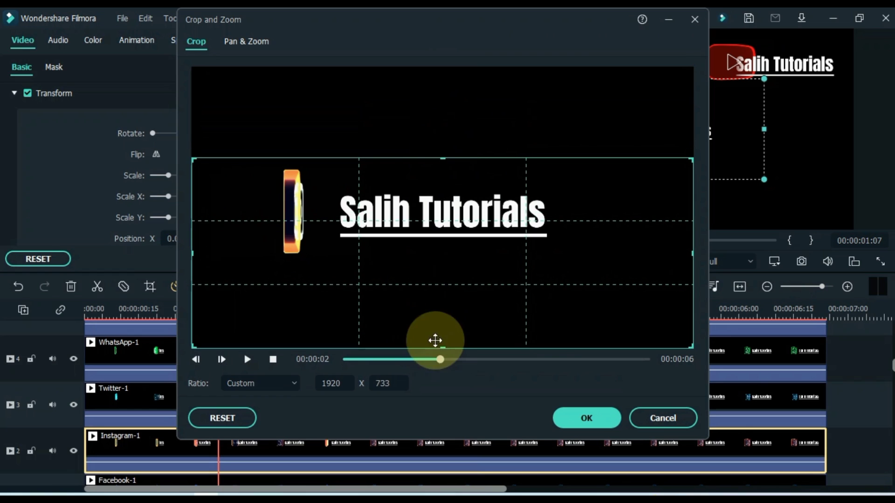
{"action": "left_click_drag", "start_coordinate": [435, 341], "coordinate": [455, 261]}
Step: Trim Instagram-1's sides to 1794 x 398 and place it on the right under YouTube
{"action": "left_click_drag", "start_coordinate": [186, 220], "coordinate": [241, 230]}
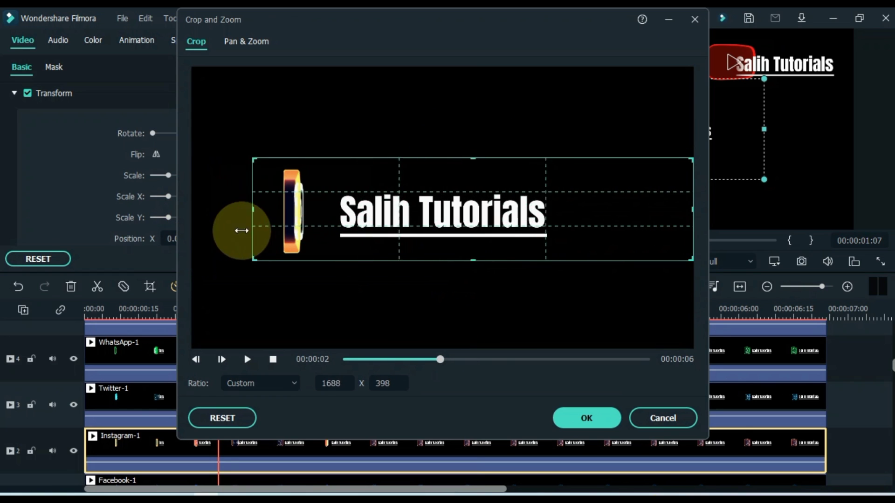
{"action": "left_click_drag", "start_coordinate": [443, 359], "coordinate": [454, 359]}
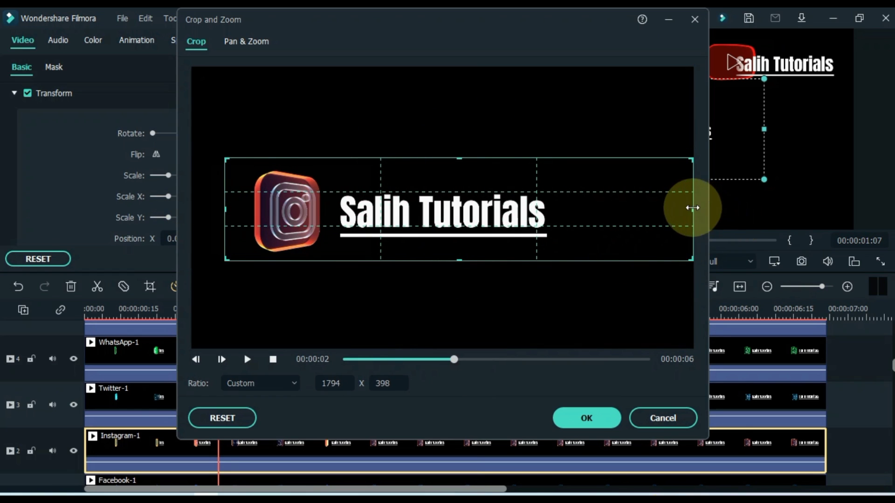
{"action": "left_click_drag", "start_coordinate": [693, 208], "coordinate": [582, 234]}
{"action": "left_click", "coordinate": [586, 418]}
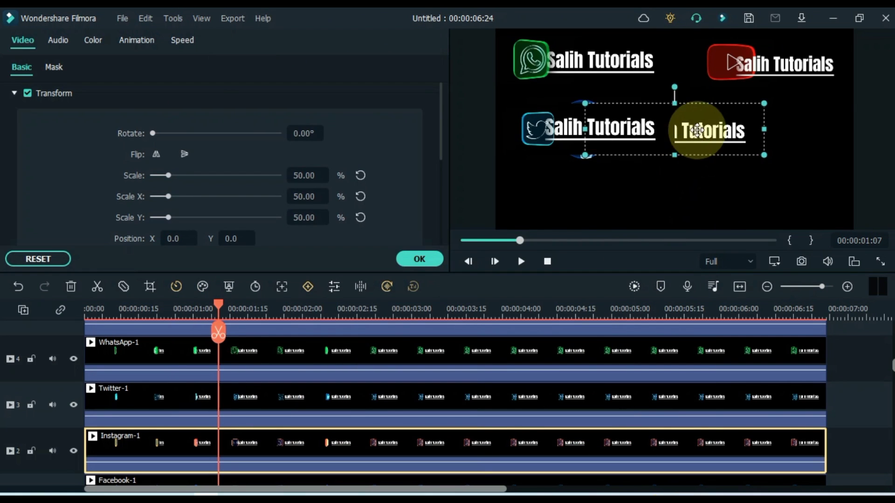
{"action": "left_click_drag", "start_coordinate": [697, 130], "coordinate": [785, 127]}
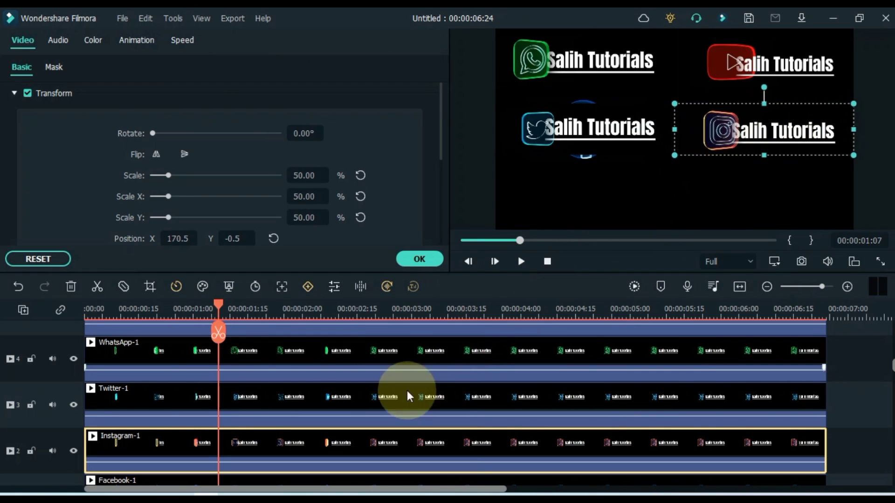
Step: Scale Facebook-1 to 50% and move it down to the bottom centre
{"action": "scroll", "coordinate": [408, 396], "scroll_direction": "down", "scroll_amount": 1}
{"action": "left_click", "coordinate": [352, 434]}
{"action": "left_click", "coordinate": [308, 175]}
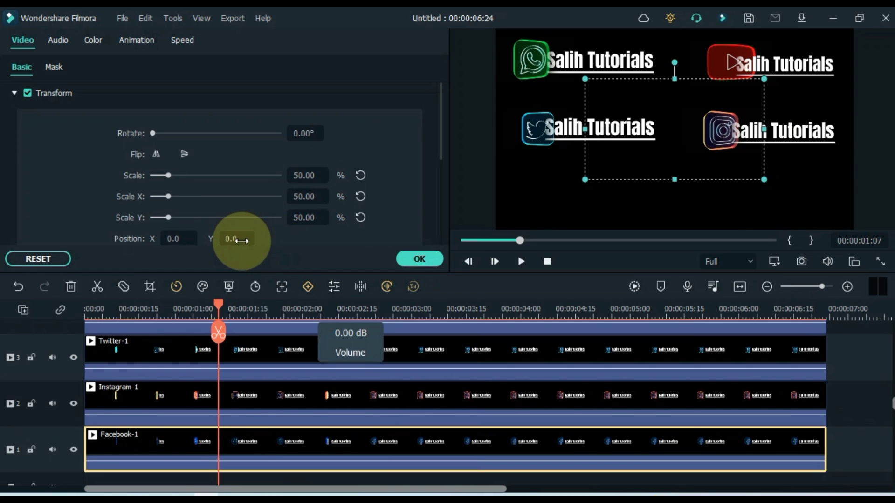
{"action": "left_click_drag", "start_coordinate": [242, 241], "coordinate": [243, 246]}
Step: Crop Facebook-1 tightly to 1246 x 385 using a Custom ratio
{"action": "left_click", "coordinate": [150, 287]}
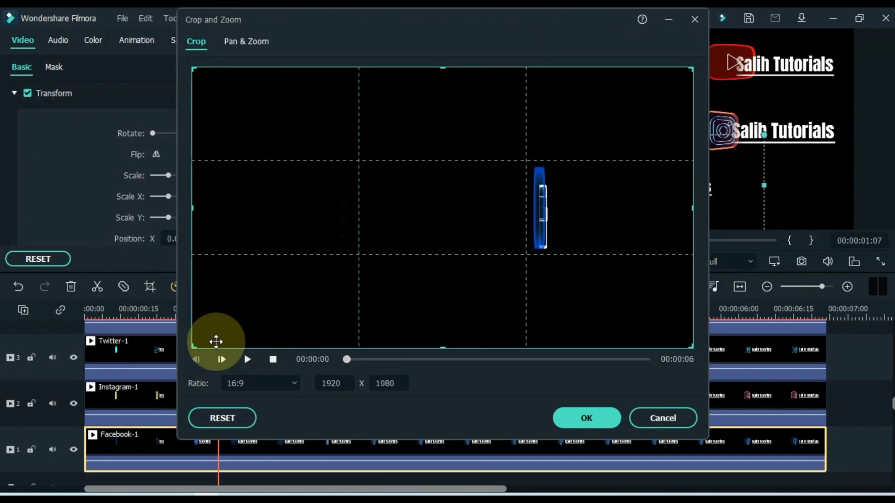
{"action": "left_click", "coordinate": [261, 383]}
{"action": "left_click", "coordinate": [257, 356]}
{"action": "left_click", "coordinate": [437, 360]}
{"action": "left_click_drag", "start_coordinate": [192, 208], "coordinate": [247, 224]}
{"action": "left_click_drag", "start_coordinate": [468, 68], "coordinate": [472, 159]}
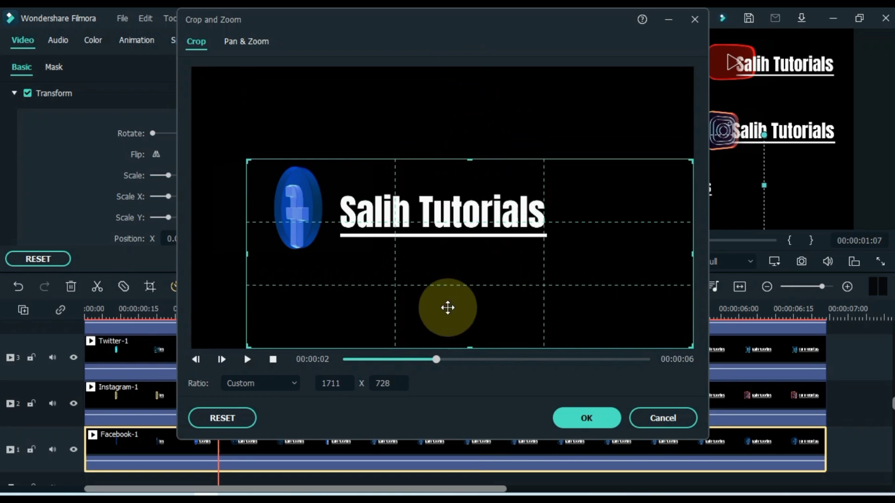
{"action": "left_click_drag", "start_coordinate": [470, 348], "coordinate": [485, 259]}
{"action": "left_click_drag", "start_coordinate": [693, 209], "coordinate": [571, 241]}
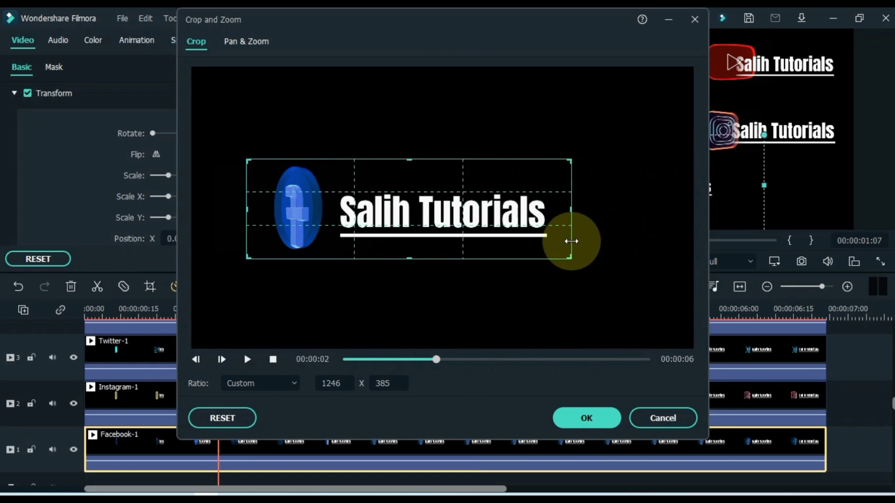
{"action": "left_click", "coordinate": [576, 414]}
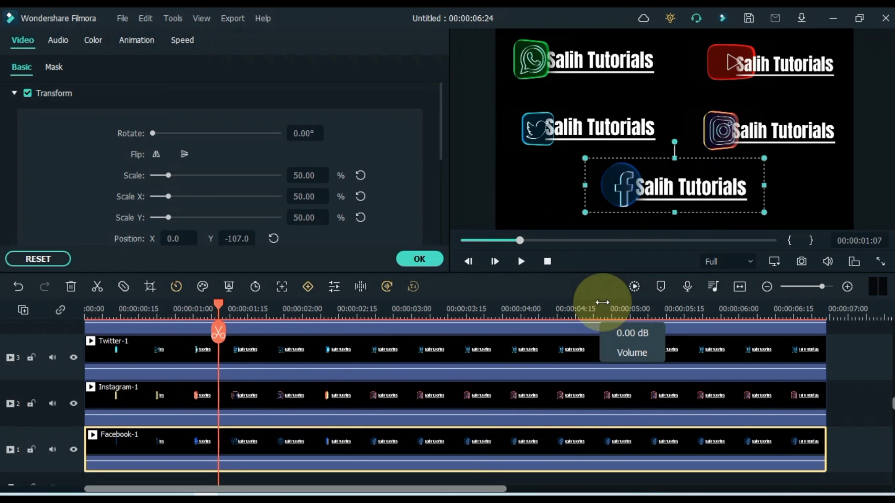
Step: Turn on Show Safe Zones in the preview display options
{"action": "scroll", "coordinate": [386, 349], "scroll_direction": "up", "scroll_amount": 3}
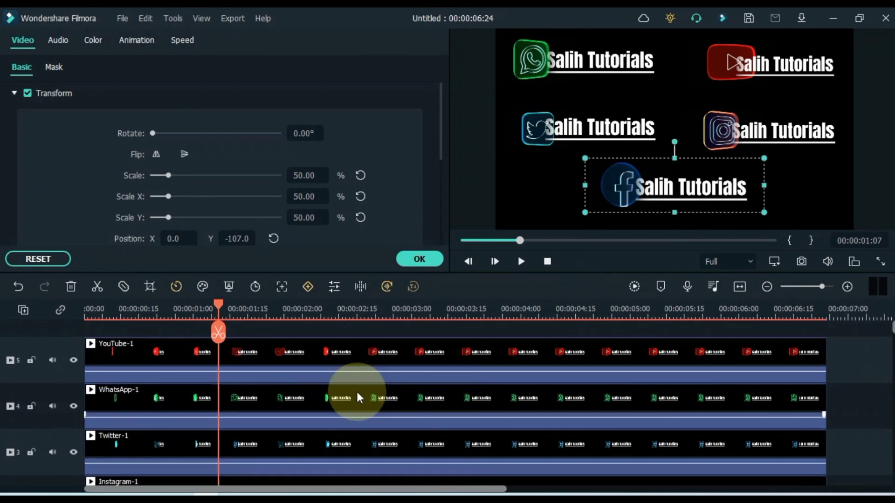
{"action": "left_click", "coordinate": [352, 359]}
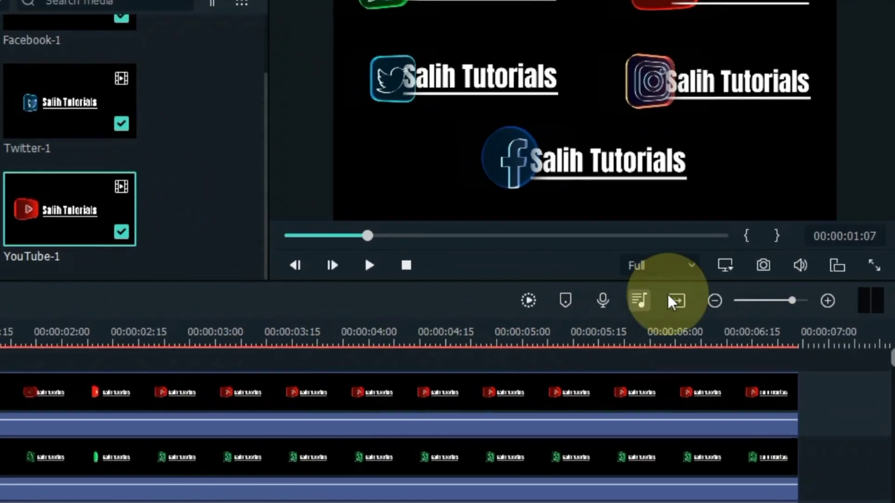
{"action": "left_click", "coordinate": [778, 265]}
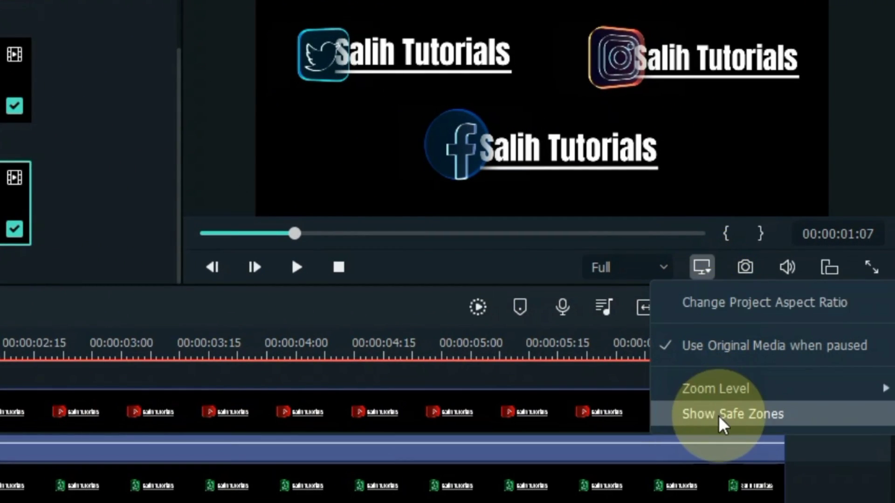
{"action": "left_click", "coordinate": [718, 414]}
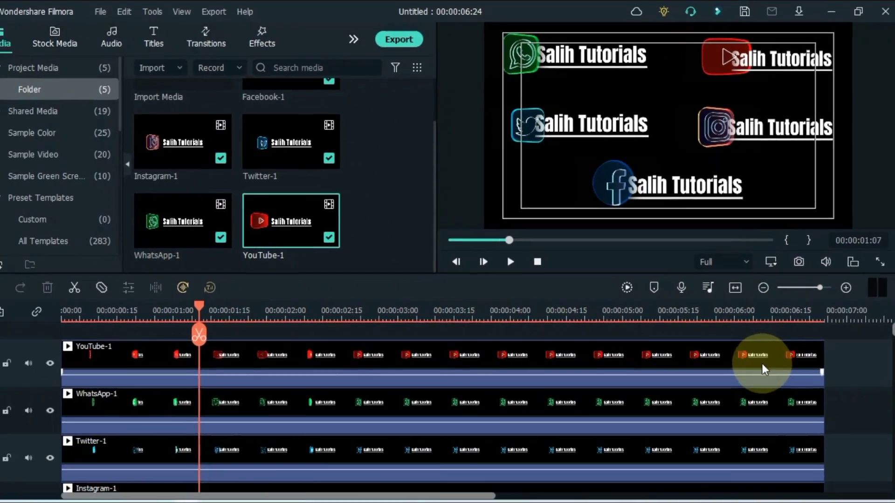
Step: Enlarge the YouTube, Twitter and Instagram titles slightly, Instagram to 52.76% scale
{"action": "left_click", "coordinate": [252, 361]}
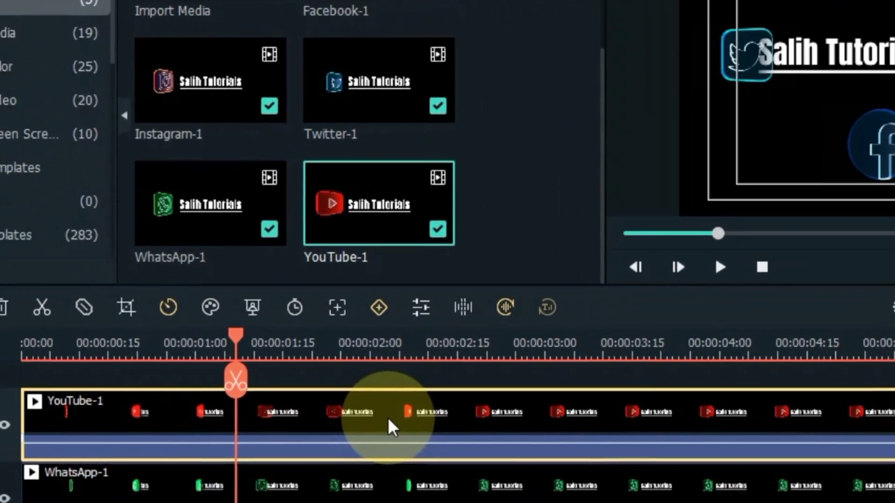
{"action": "double_click", "coordinate": [390, 425]}
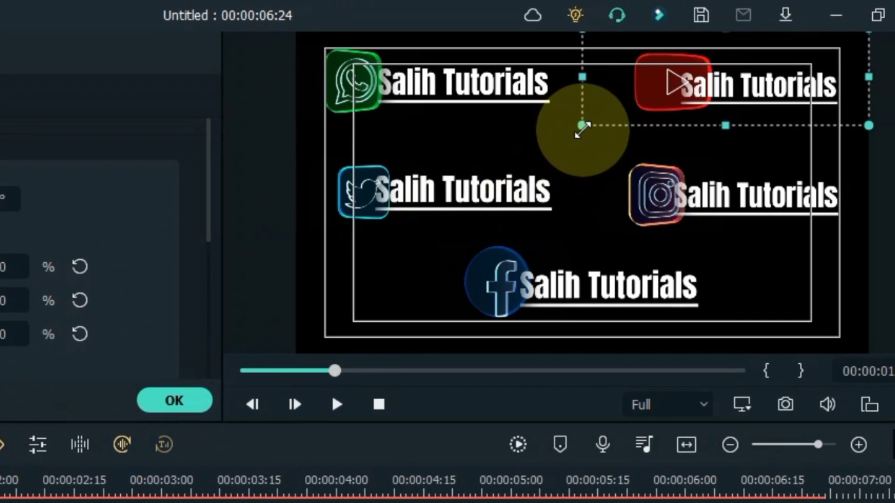
{"action": "left_click_drag", "start_coordinate": [582, 127], "coordinate": [567, 131]}
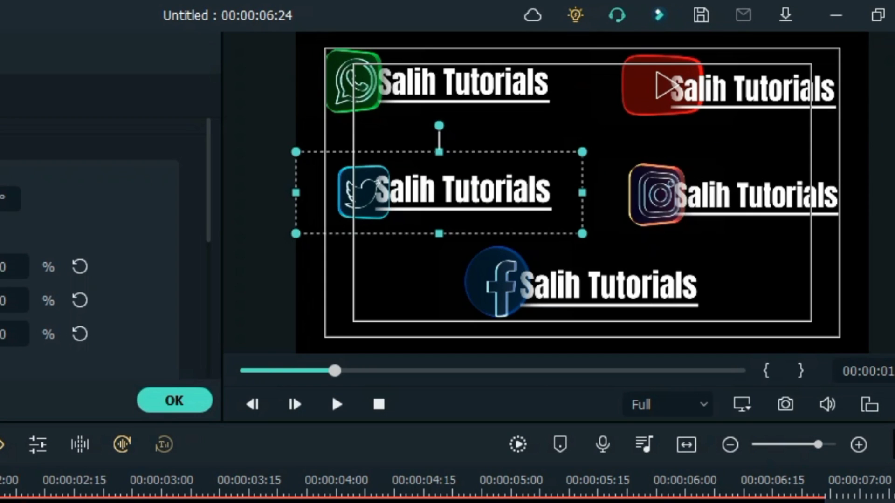
{"action": "left_click_drag", "start_coordinate": [4, 278], "coordinate": [23, 268]}
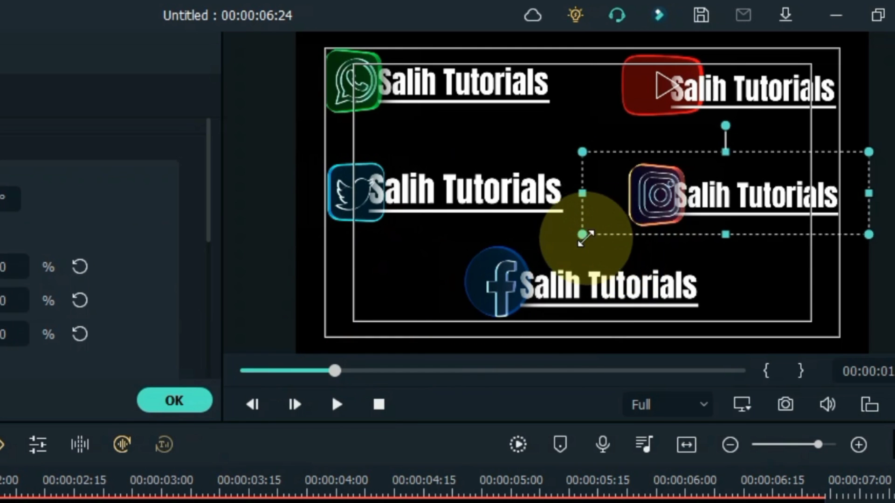
{"action": "left_click_drag", "start_coordinate": [583, 236], "coordinate": [579, 240]}
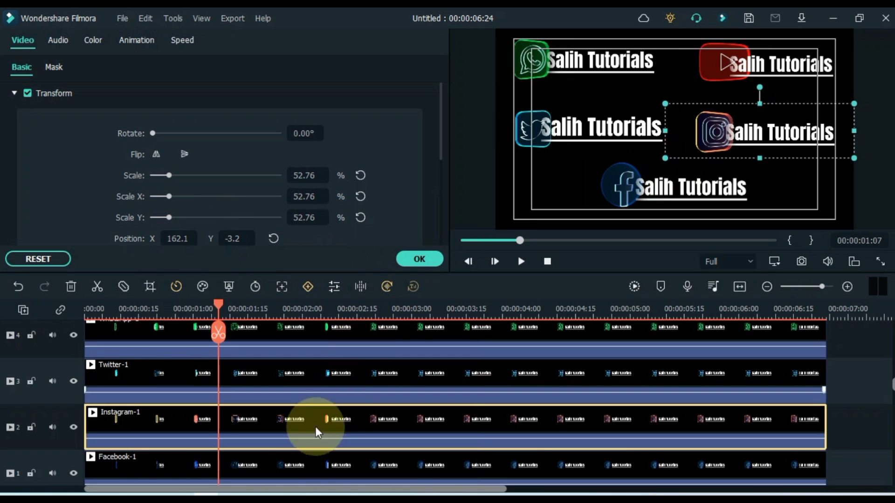
Step: Select Facebook-1 to check its position at X 0.0, Y -108.0
{"action": "scroll", "coordinate": [316, 426], "scroll_direction": "down", "scroll_amount": 1}
{"action": "left_click", "coordinate": [311, 424]}
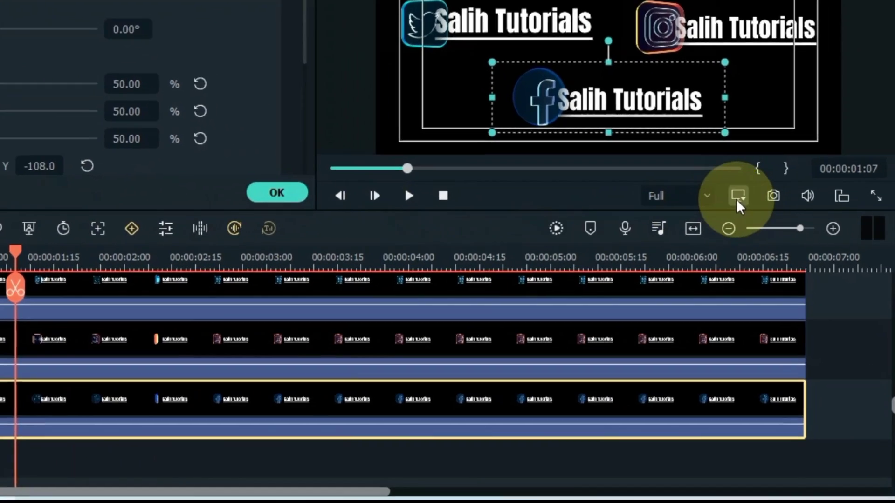
{"action": "left_click", "coordinate": [775, 261]}
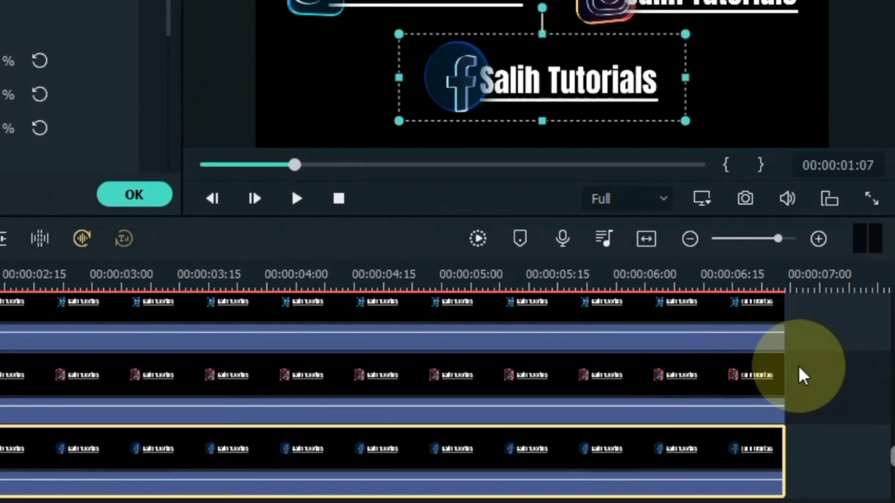
Step: Close the clip settings and play the five-title Salih Tutorials composite from the start
{"action": "left_click", "coordinate": [798, 373]}
{"action": "key", "text": "space"}
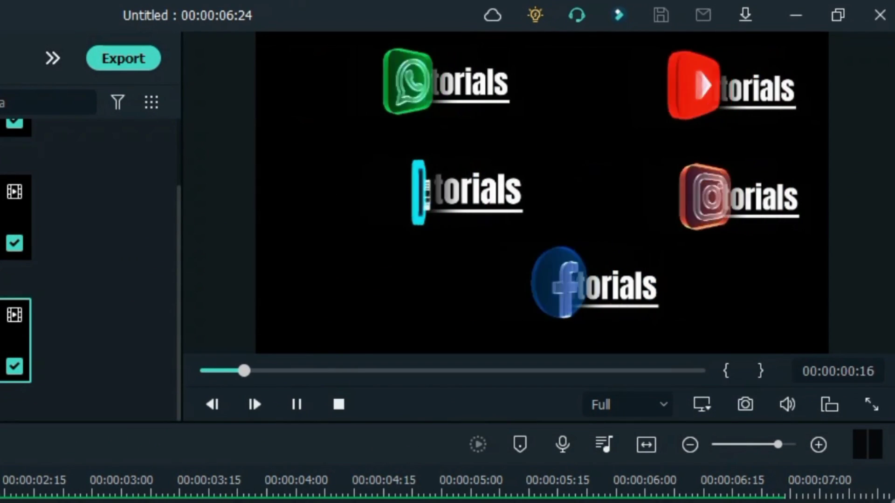